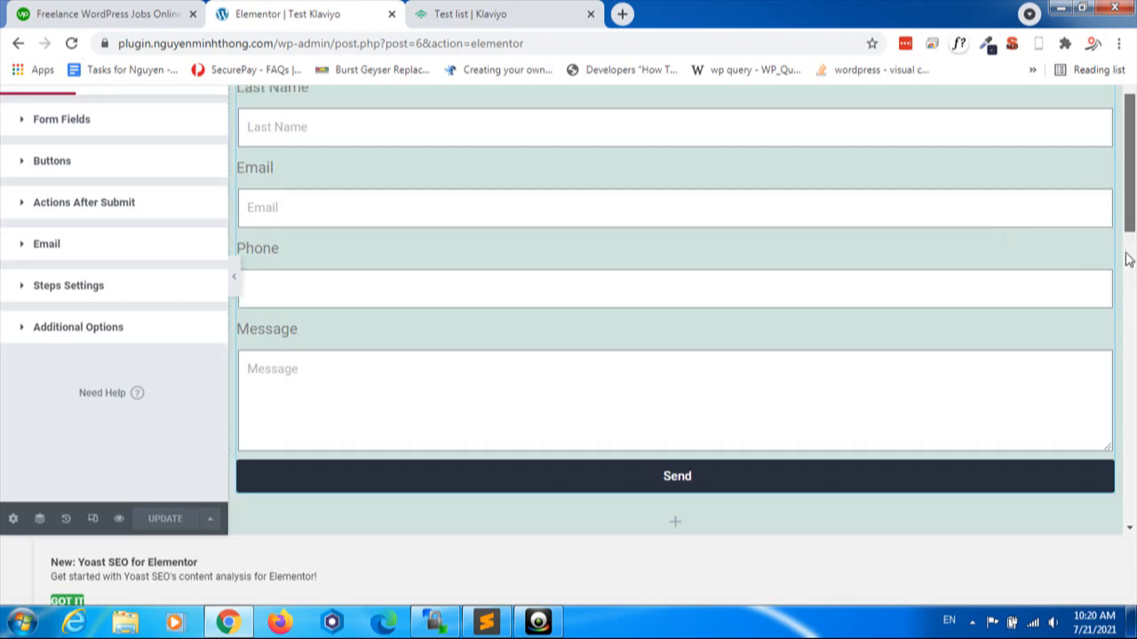
# - Review the contact form's fields from First Name down to the Send button
pyautogui.scroll(-3, 1129, 229)
pyautogui.scroll(3, 1130, 229)
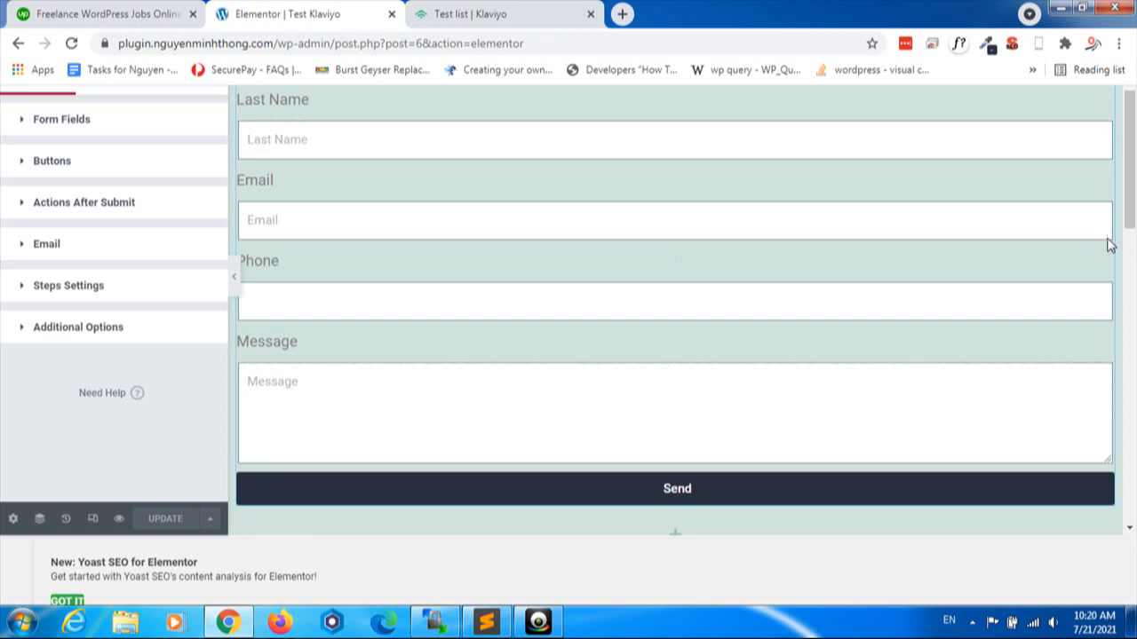
pyautogui.scroll(1, 358, 275)
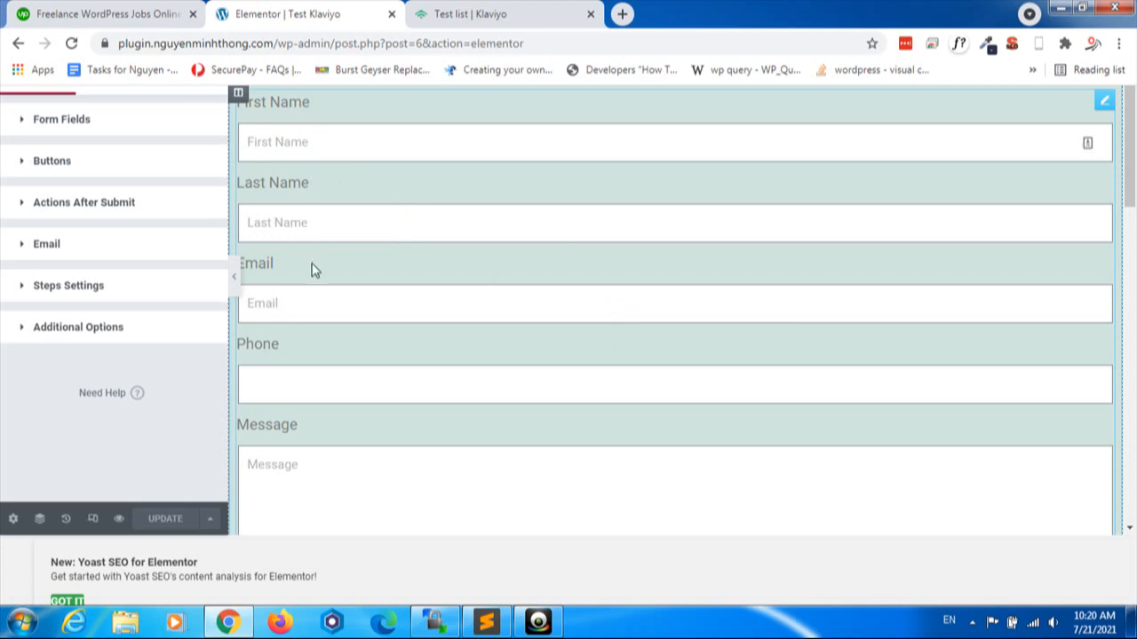
pyautogui.scroll(-2, 297, 377)
pyautogui.click(382, 402)
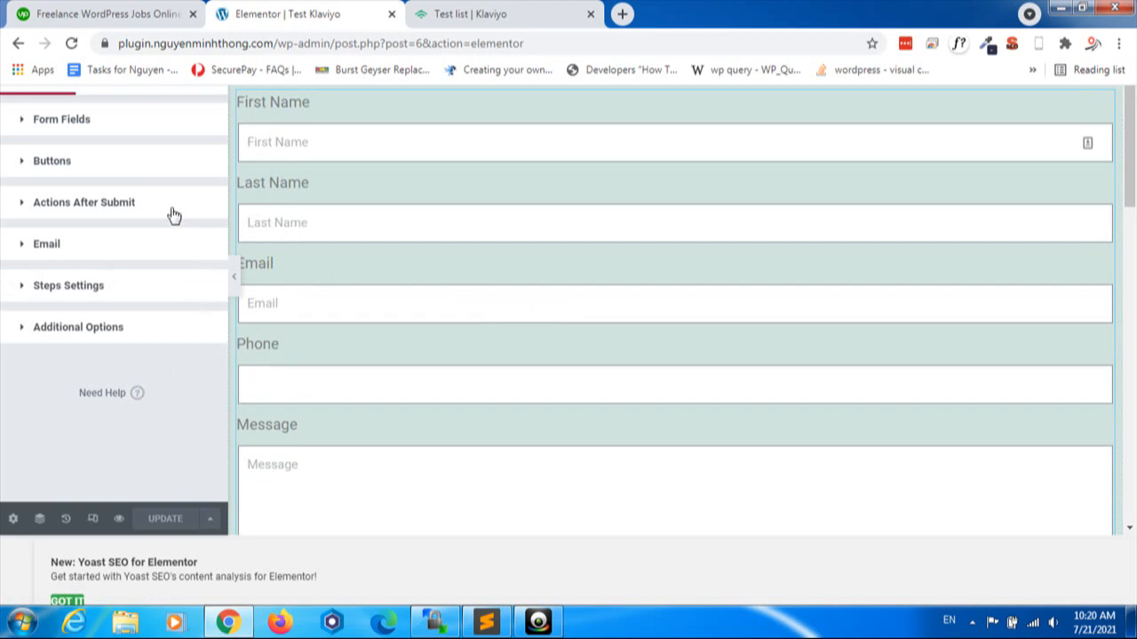
pyautogui.click(334, 143)
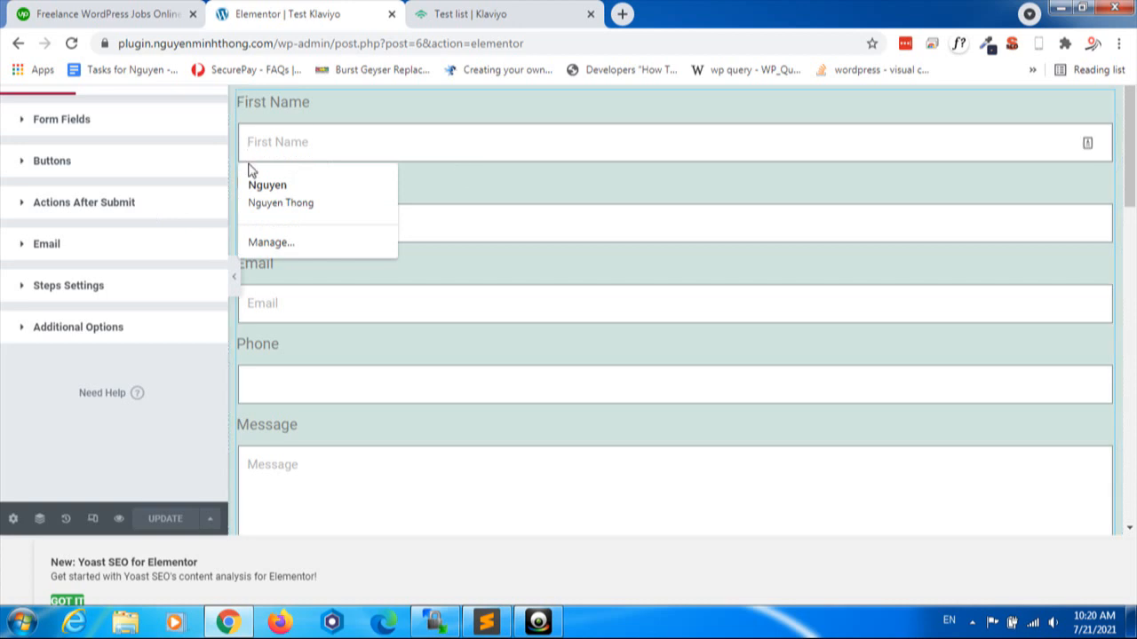
# - Add Klaviyo to the form's actions after submit, alongside the Email action
pyautogui.click(71, 209)
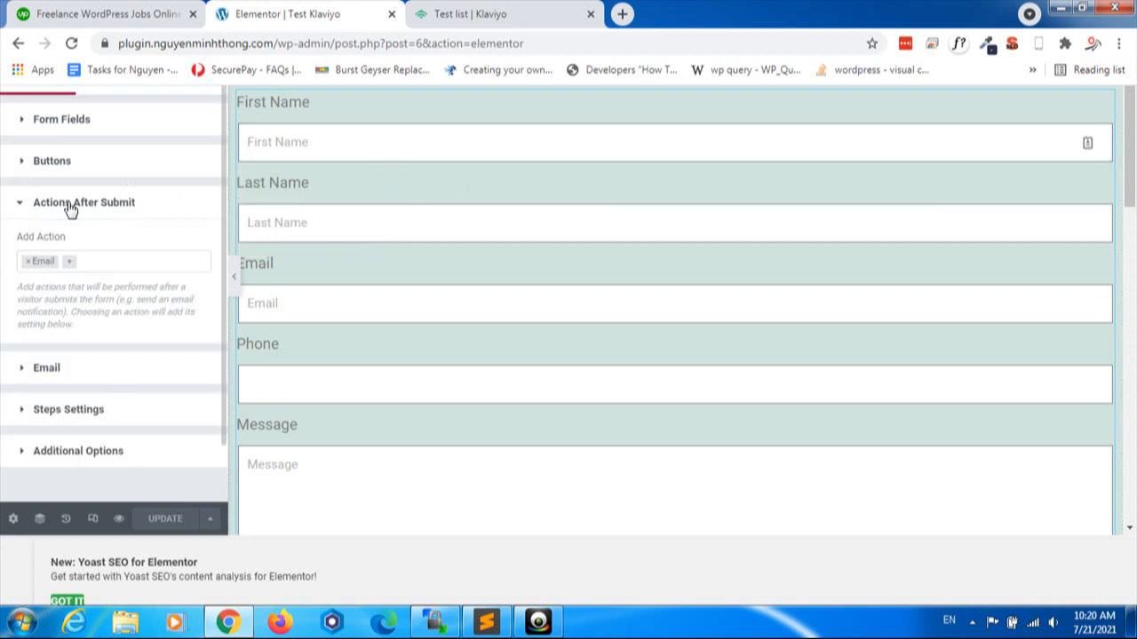
pyautogui.click(70, 264)
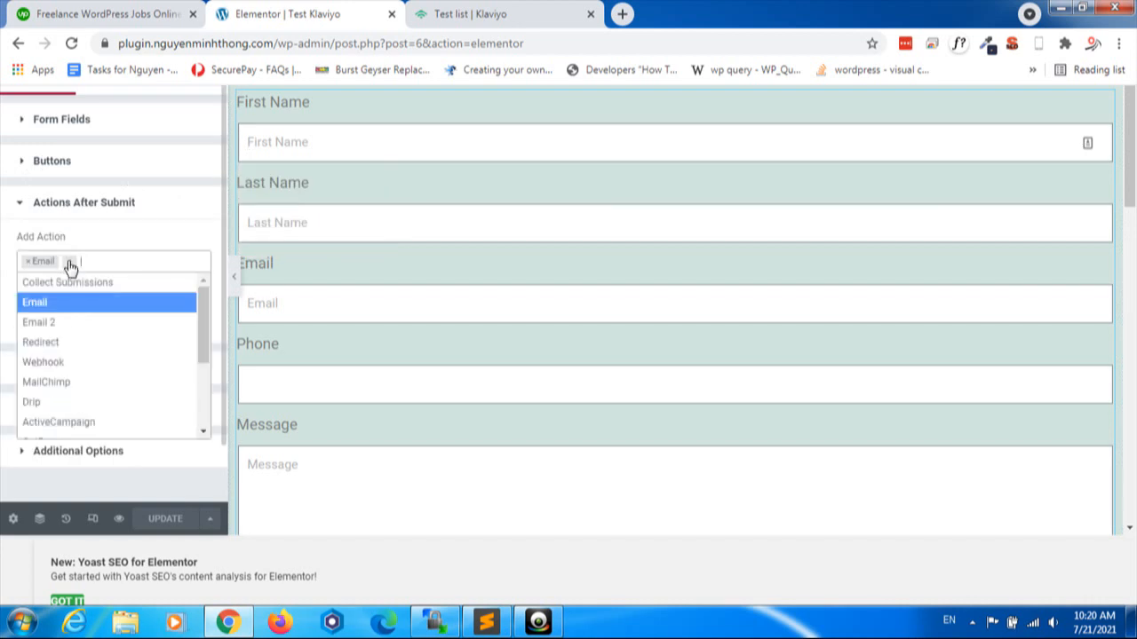
pyautogui.scroll(-4, 71, 355)
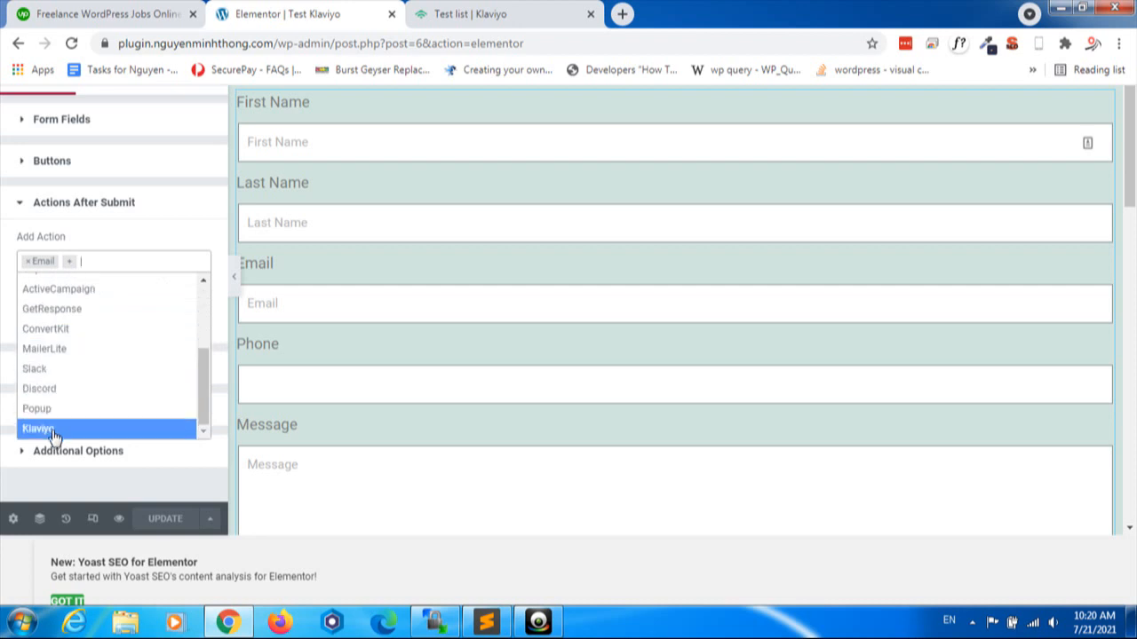
pyautogui.click(40, 429)
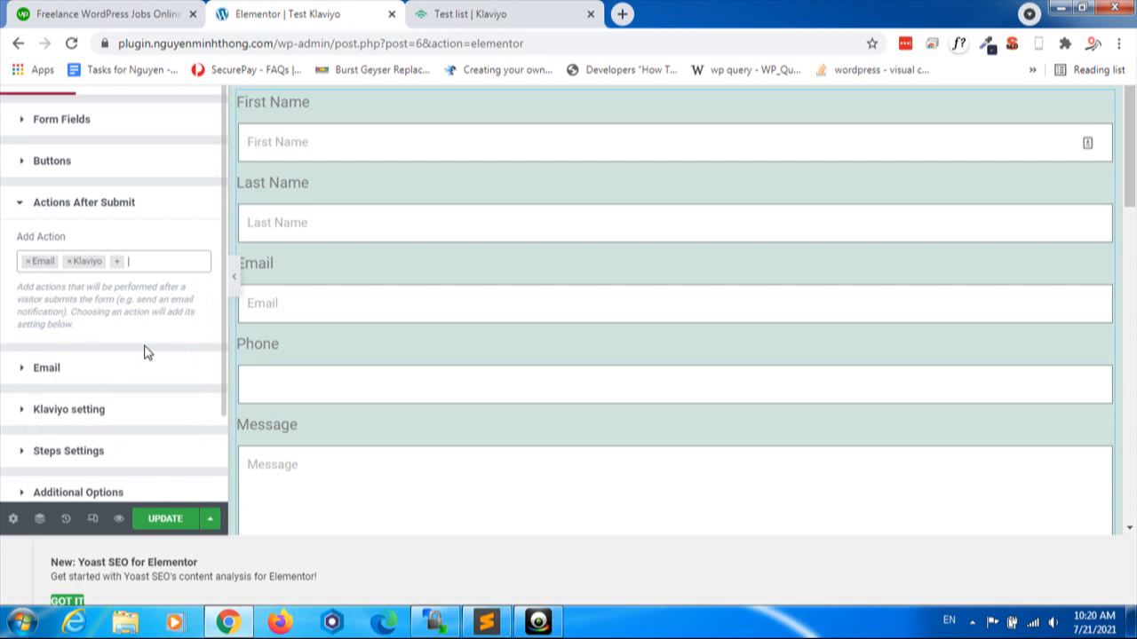
# - Open the form's Klaviyo settings and review the API key, list ID and source name fields
pyautogui.scroll(-2, 147, 352)
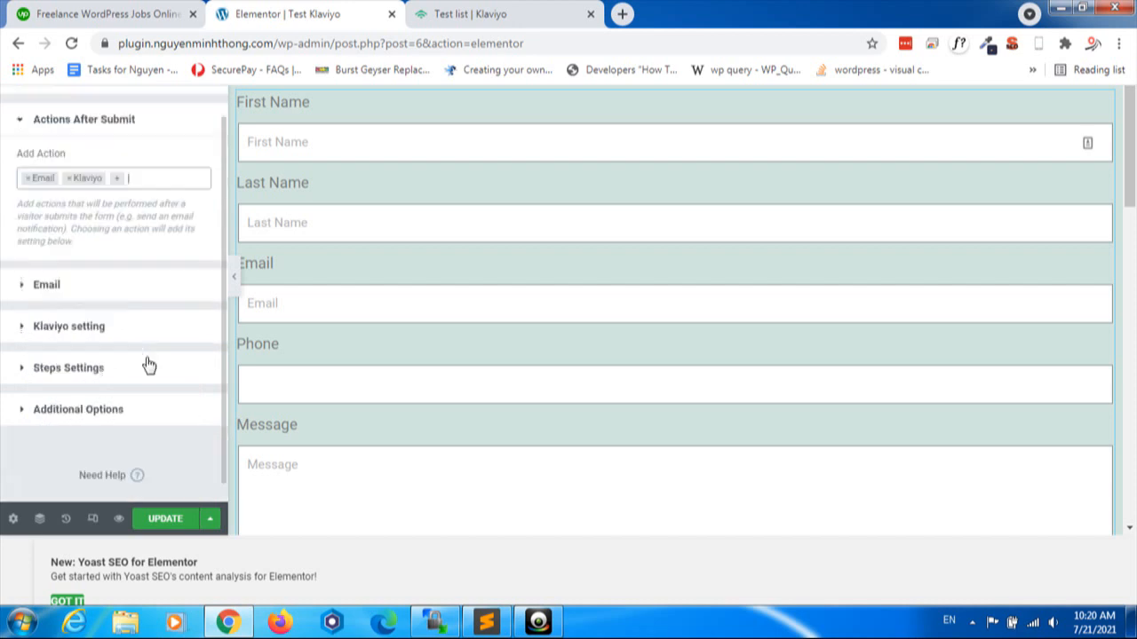
pyautogui.click(47, 329)
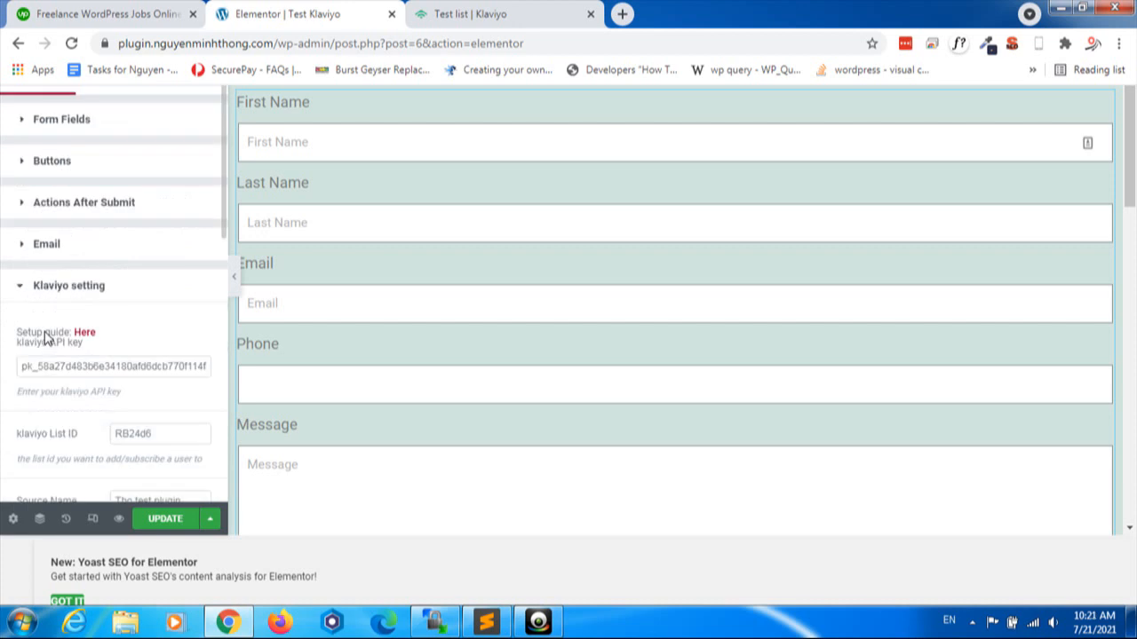
pyautogui.scroll(-1, 47, 336)
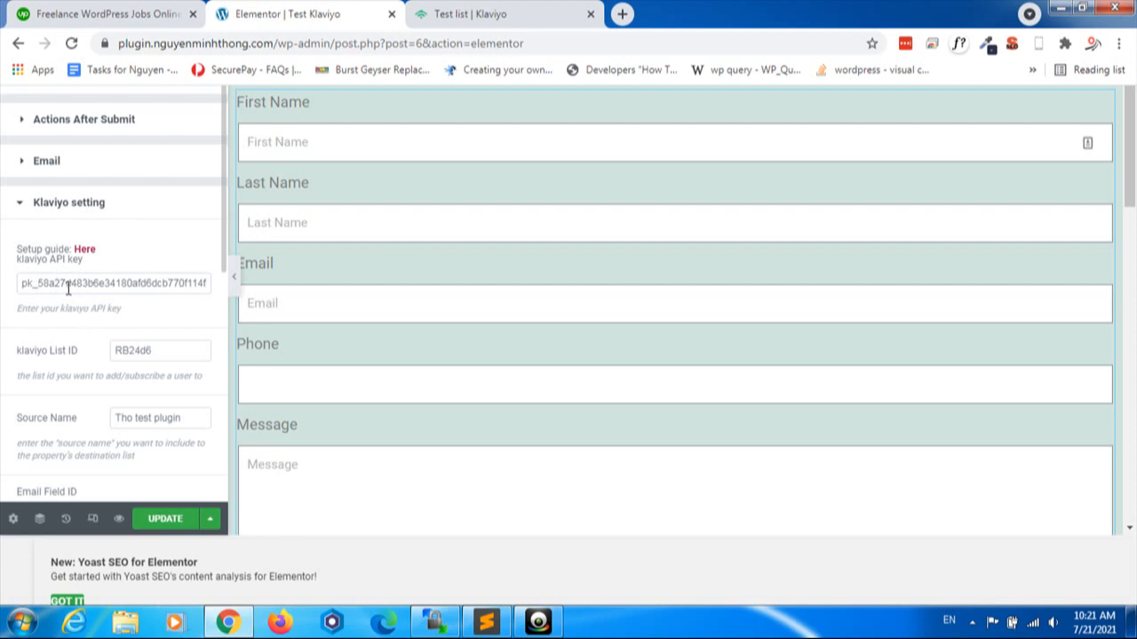
# - Find the list ID in the web address of Klaviyo's Test list page and compare it with the form's Klaviyo List ID
pyautogui.click(477, 16)
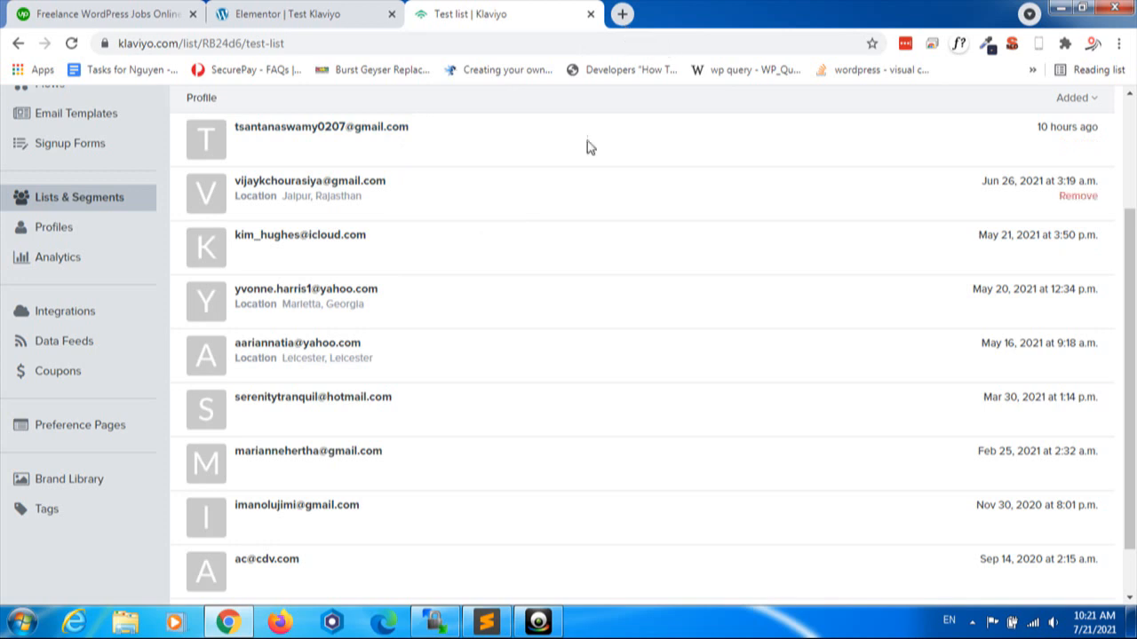
pyautogui.click(334, 7)
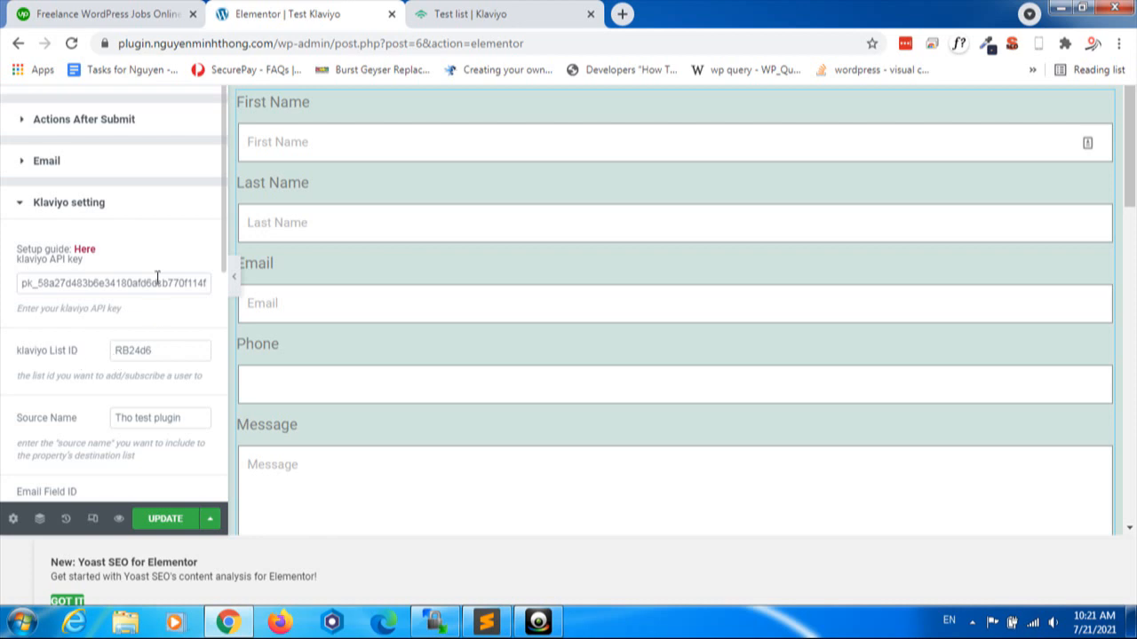
pyautogui.scroll(-1, 157, 330)
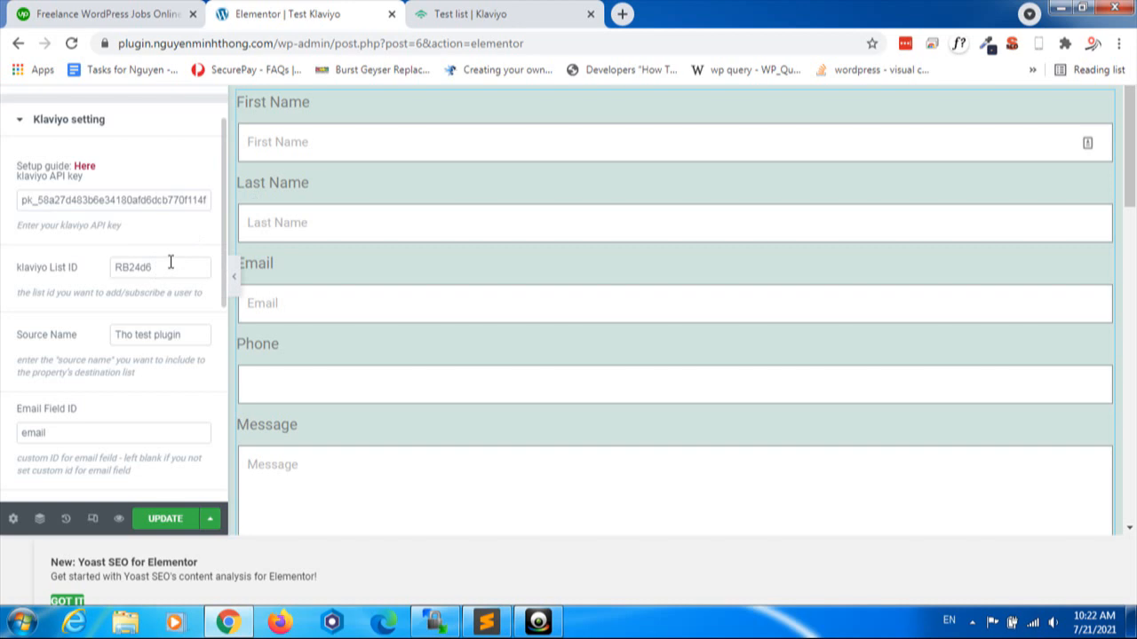
pyautogui.click(444, 20)
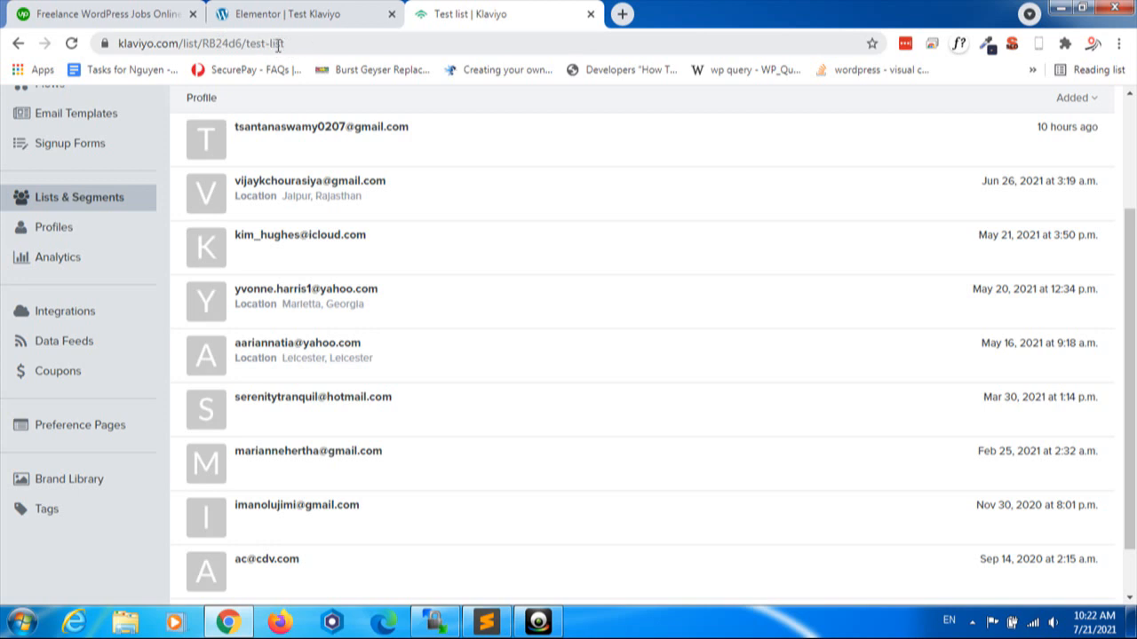
pyautogui.moveTo(204, 39); pyautogui.dragTo(241, 42)
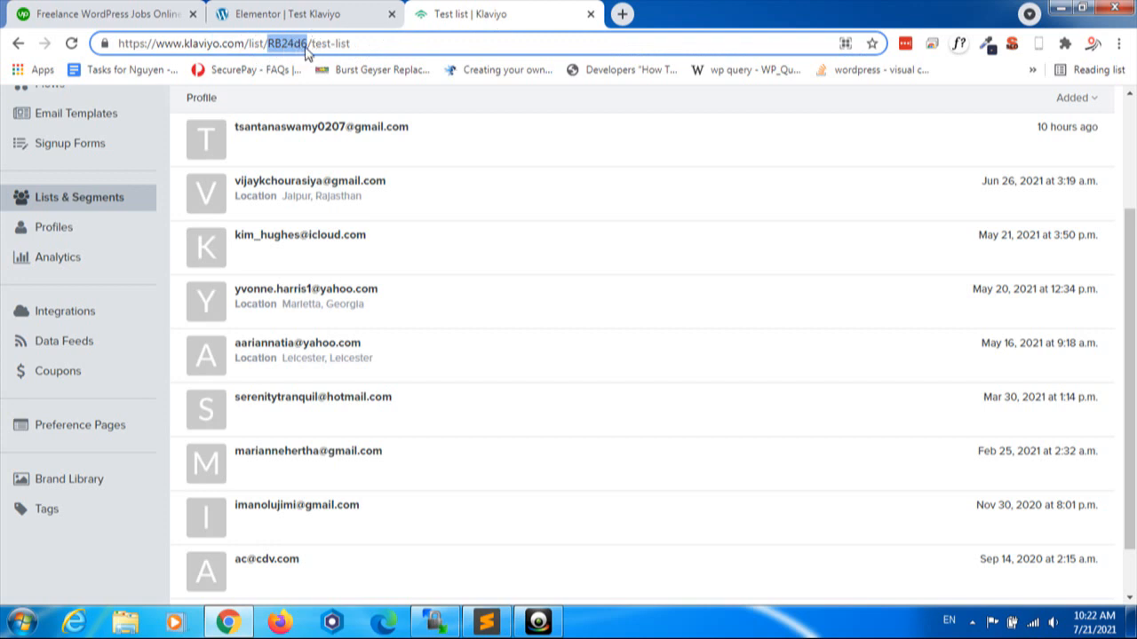
pyautogui.click(293, 14)
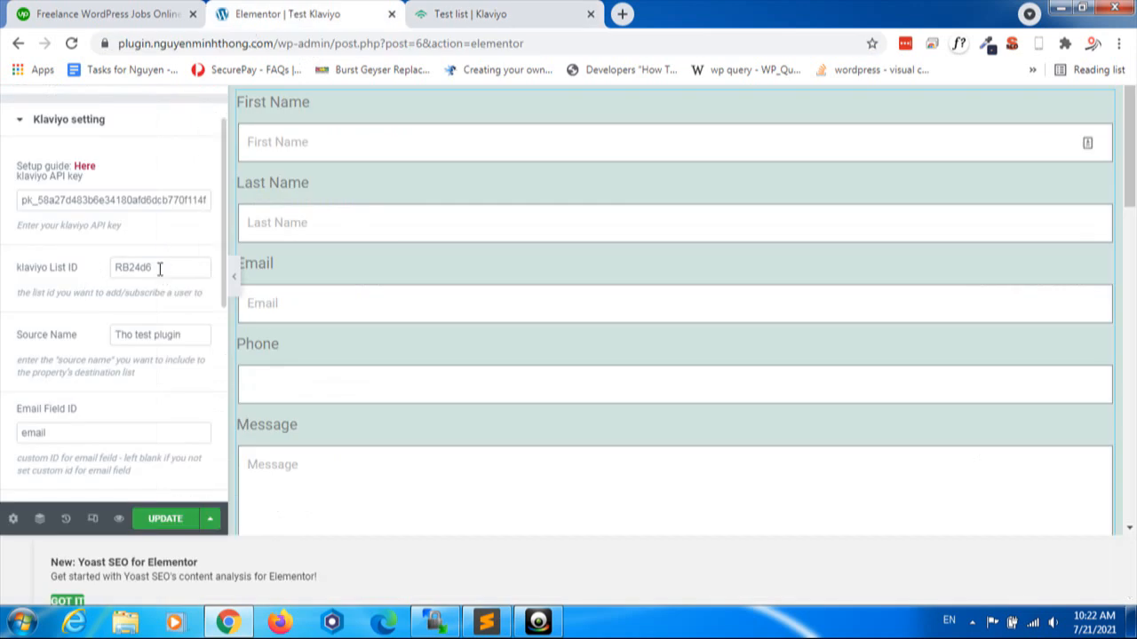
# - Review the field ID mappings in the Klaviyo settings, matching the Email Field ID to the form's Email input
pyautogui.scroll(-1, 160, 269)
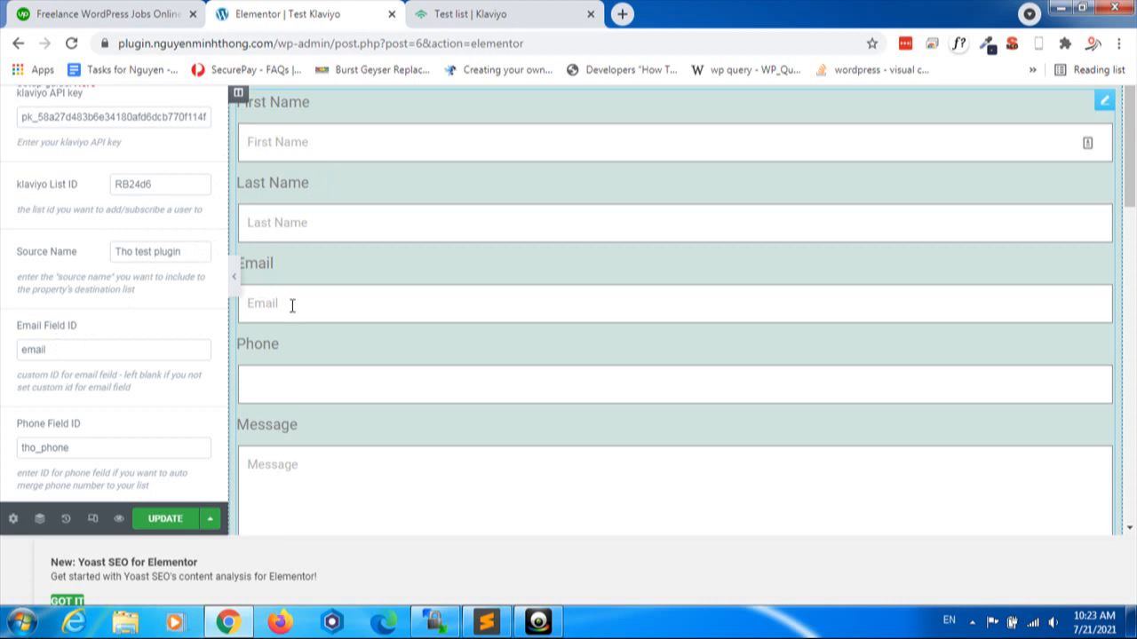
pyautogui.scroll(-2, 328, 287)
pyautogui.scroll(2, 328, 286)
pyautogui.scroll(-2, 349, 227)
pyautogui.scroll(2, 349, 227)
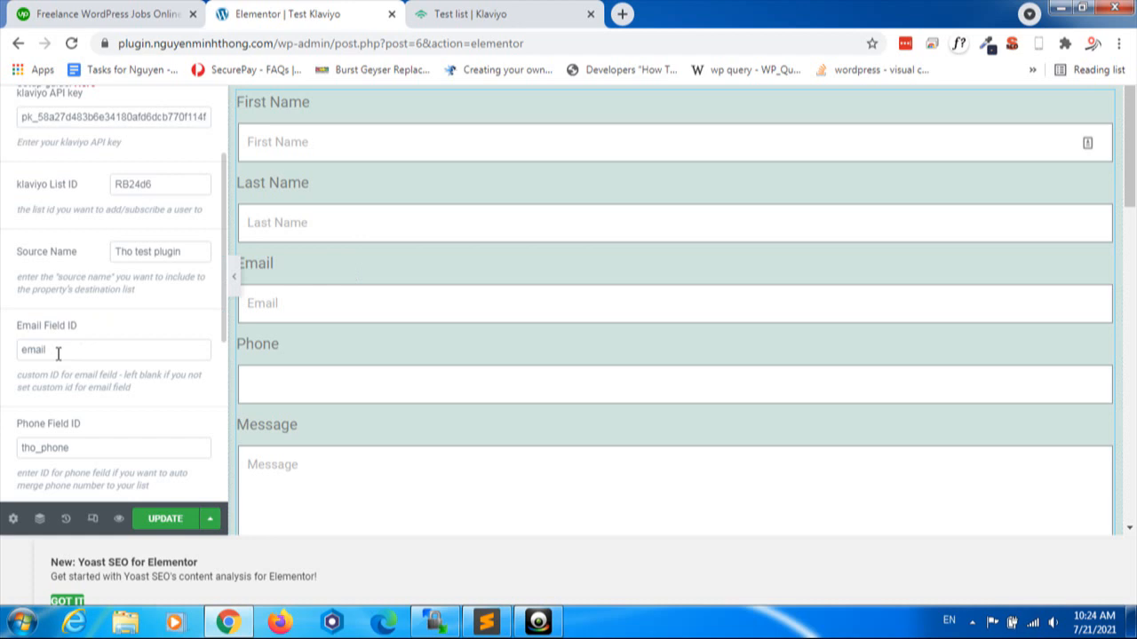
pyautogui.click(293, 303)
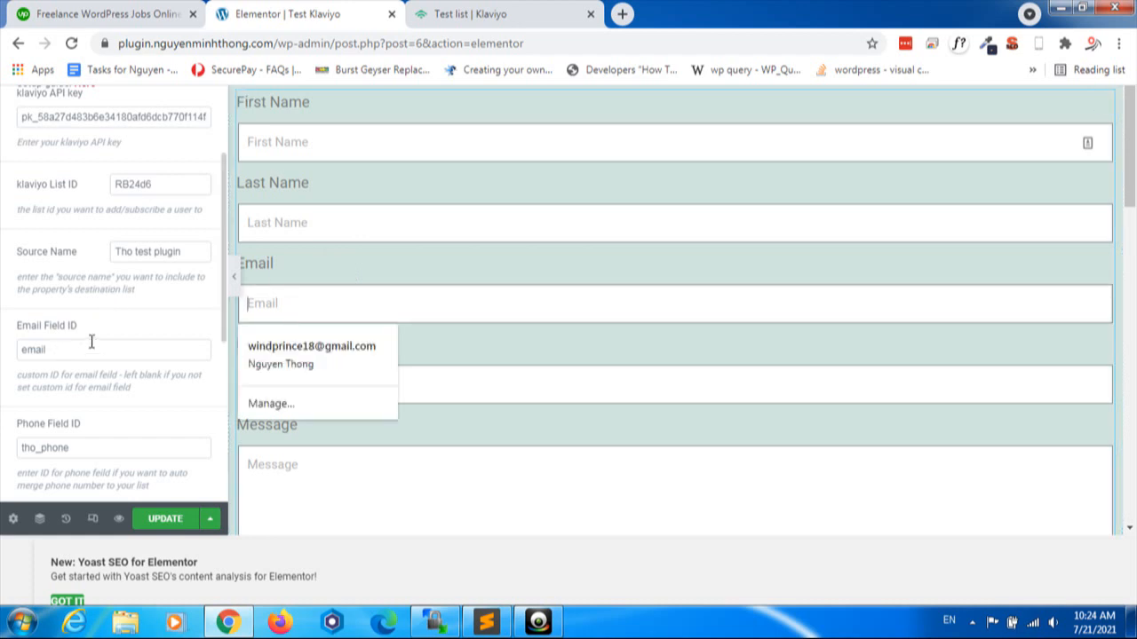
# - Open the advanced settings of the Email item in the form fields to check its ID
pyautogui.scroll(3, 107, 351)
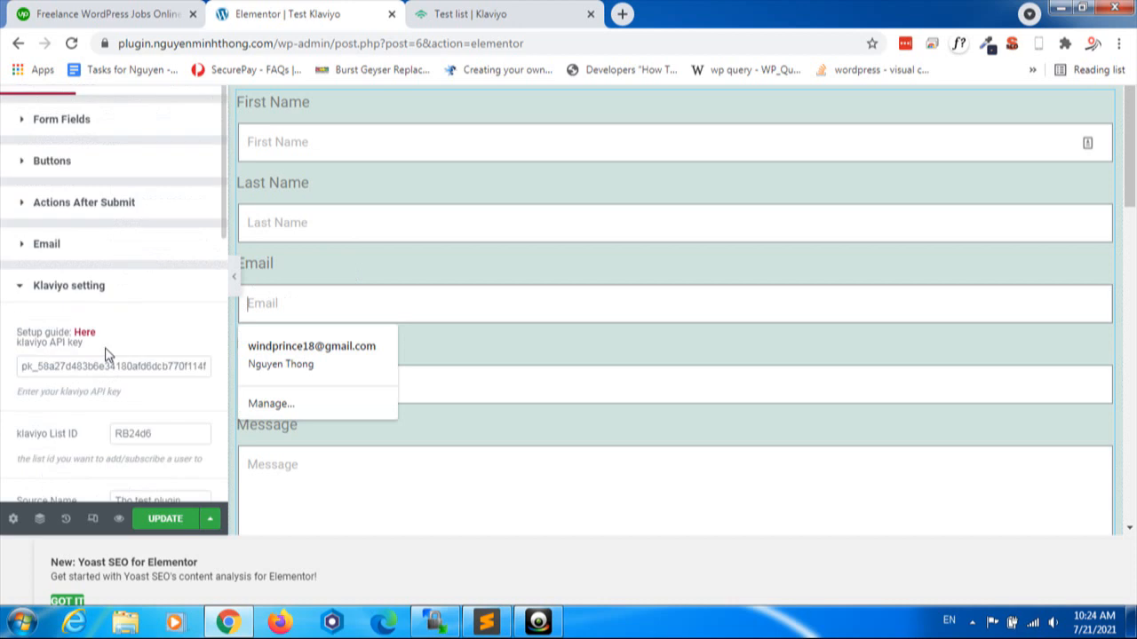
pyautogui.click(61, 124)
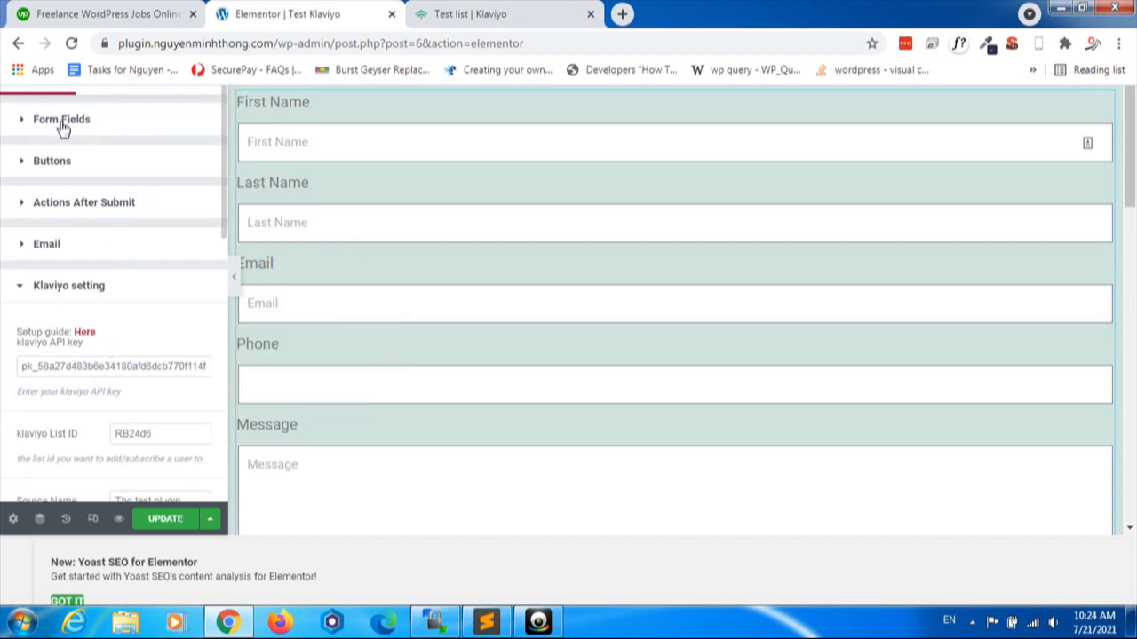
pyautogui.click(62, 124)
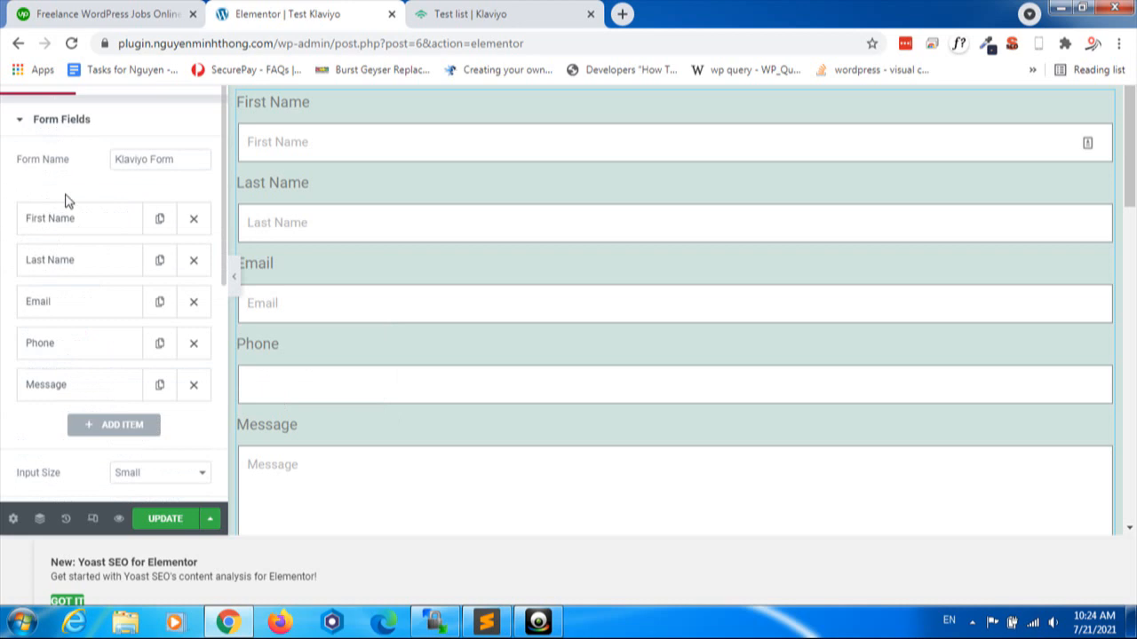
pyautogui.click(56, 312)
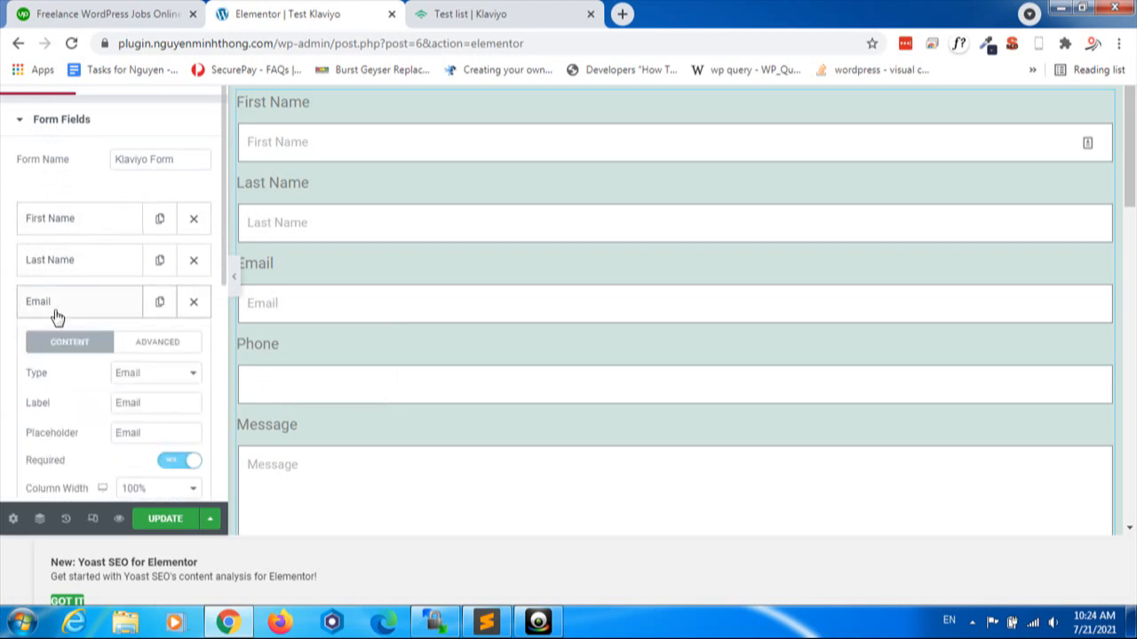
pyautogui.click(152, 352)
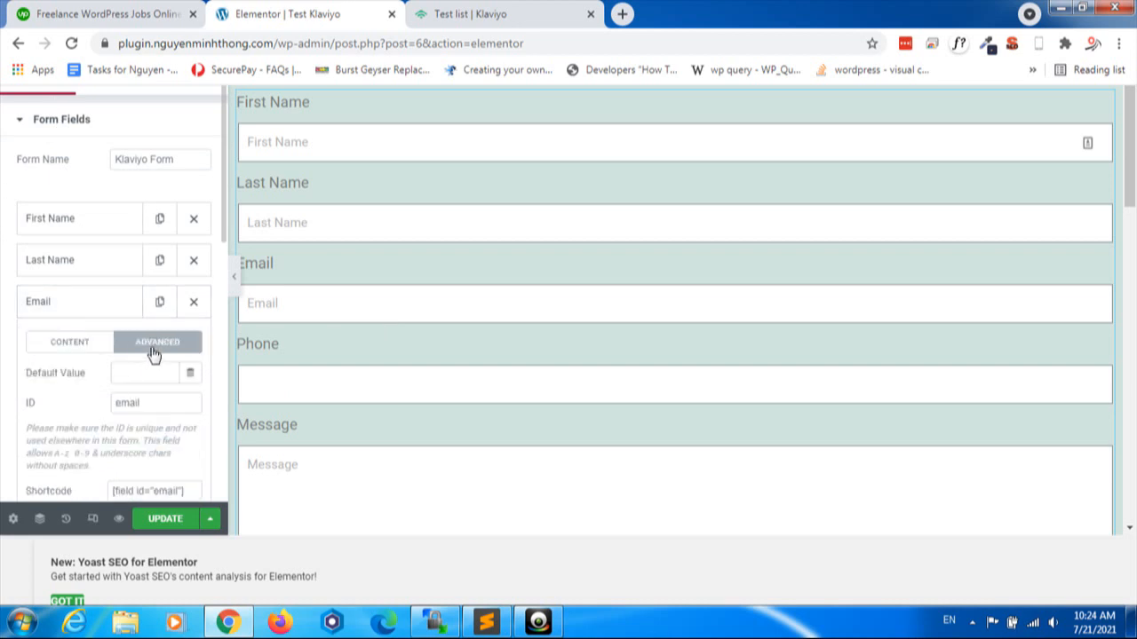
pyautogui.scroll(-1, 146, 338)
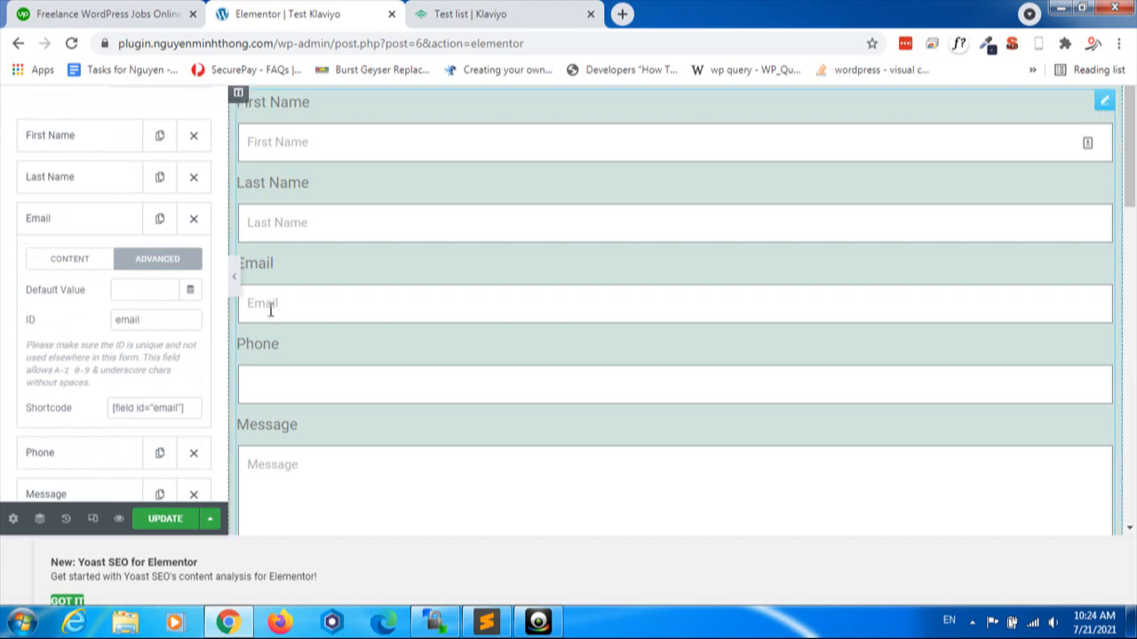
pyautogui.click(166, 323)
# - Return to the Klaviyo settings and check the Email Field ID against the form field's ID
pyautogui.scroll(-2, 69, 302)
pyautogui.scroll(-3, 68, 320)
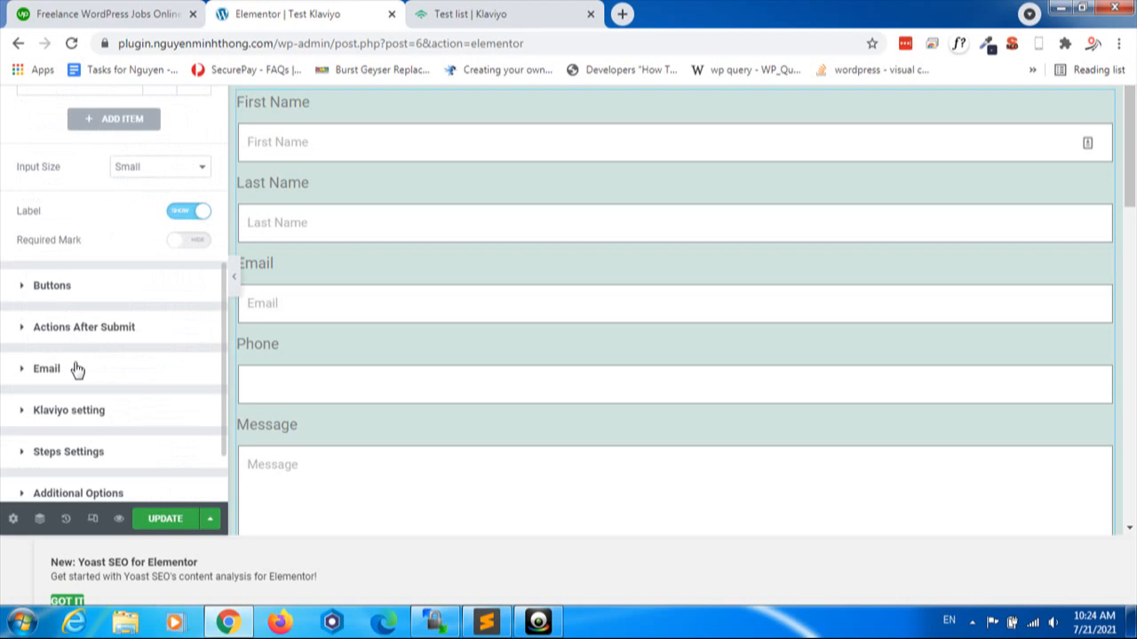
pyautogui.scroll(-2, 50, 393)
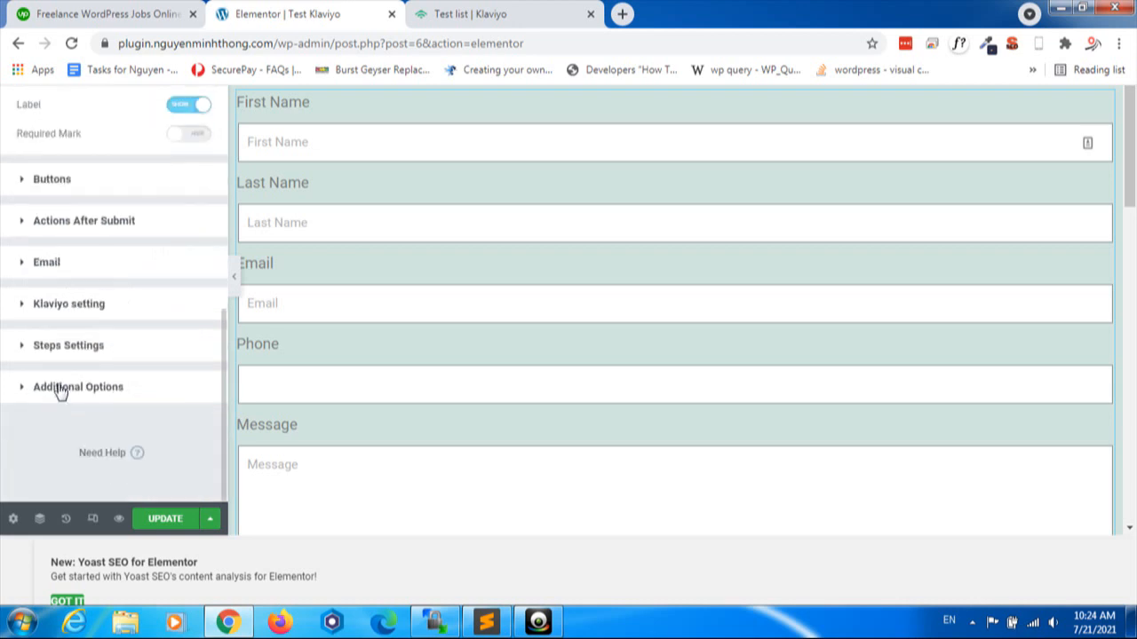
pyautogui.click(78, 317)
pyautogui.scroll(-2, 77, 322)
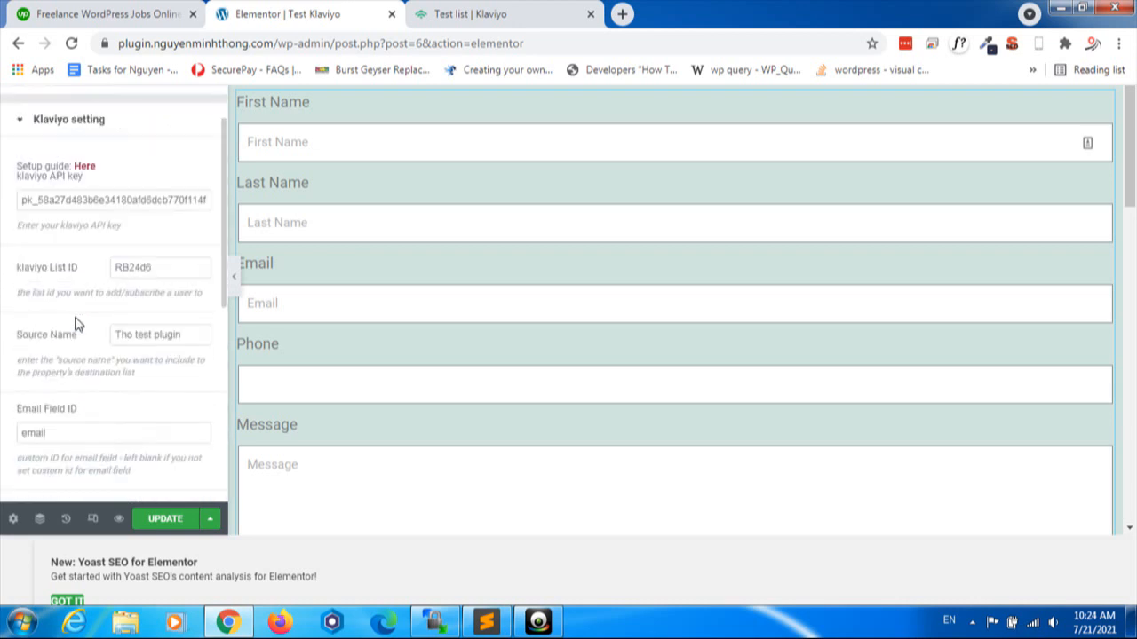
pyautogui.scroll(-1, 97, 374)
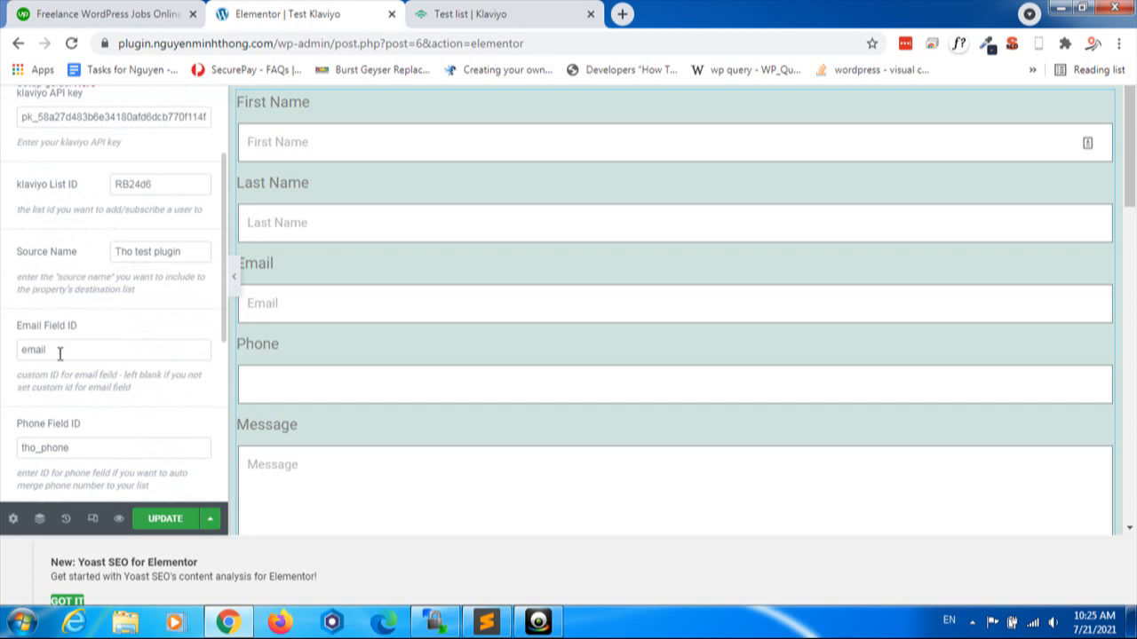
pyautogui.click(62, 351)
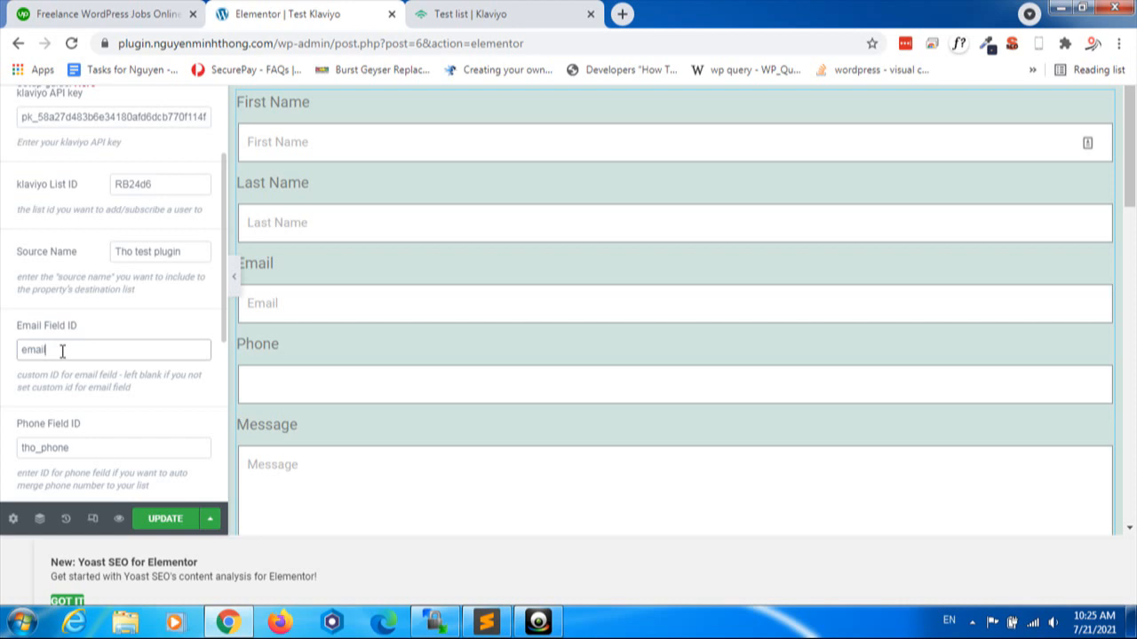
# - Copy the Phone Field ID value tho_phone from the Klaviyo settings
pyautogui.scroll(-1, 63, 350)
pyautogui.click(88, 372)
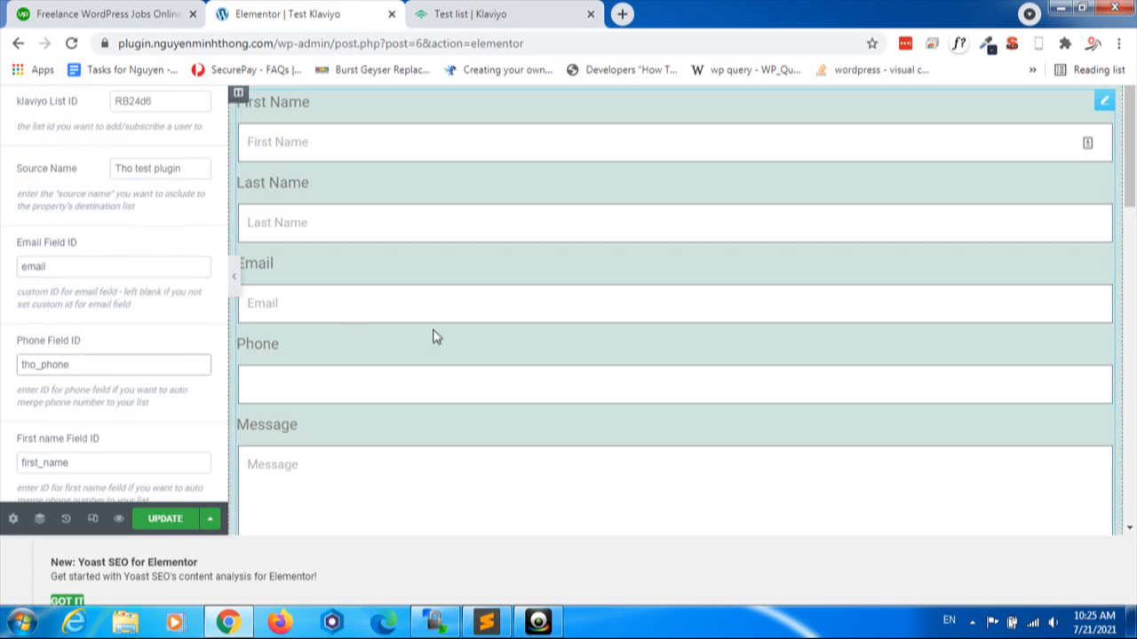
pyautogui.scroll(-1, 337, 341)
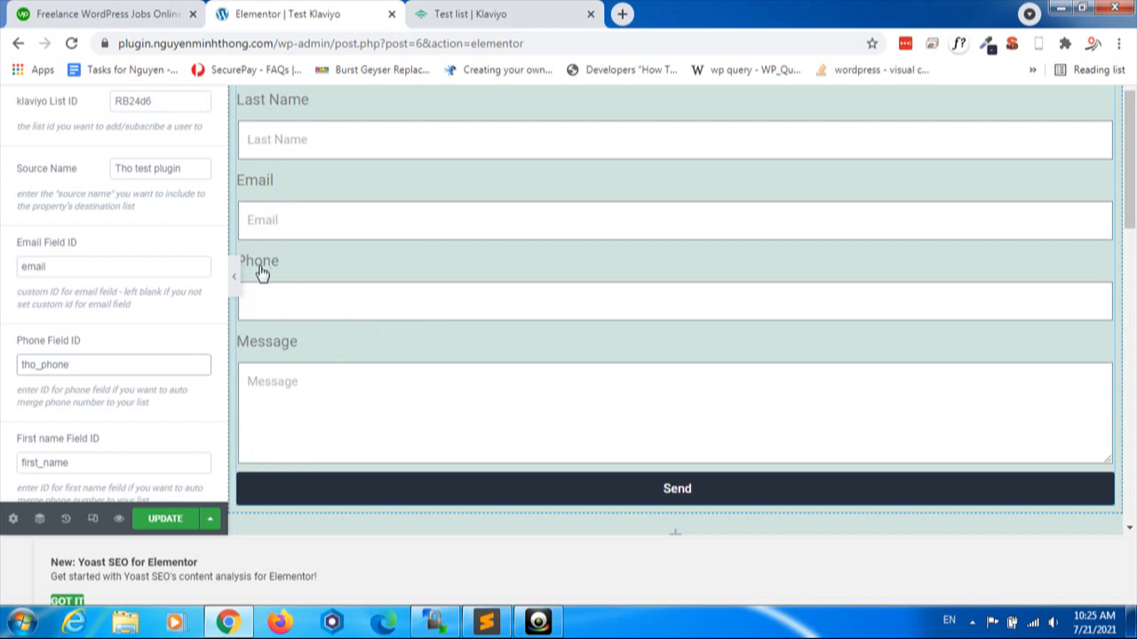
pyautogui.click(93, 366)
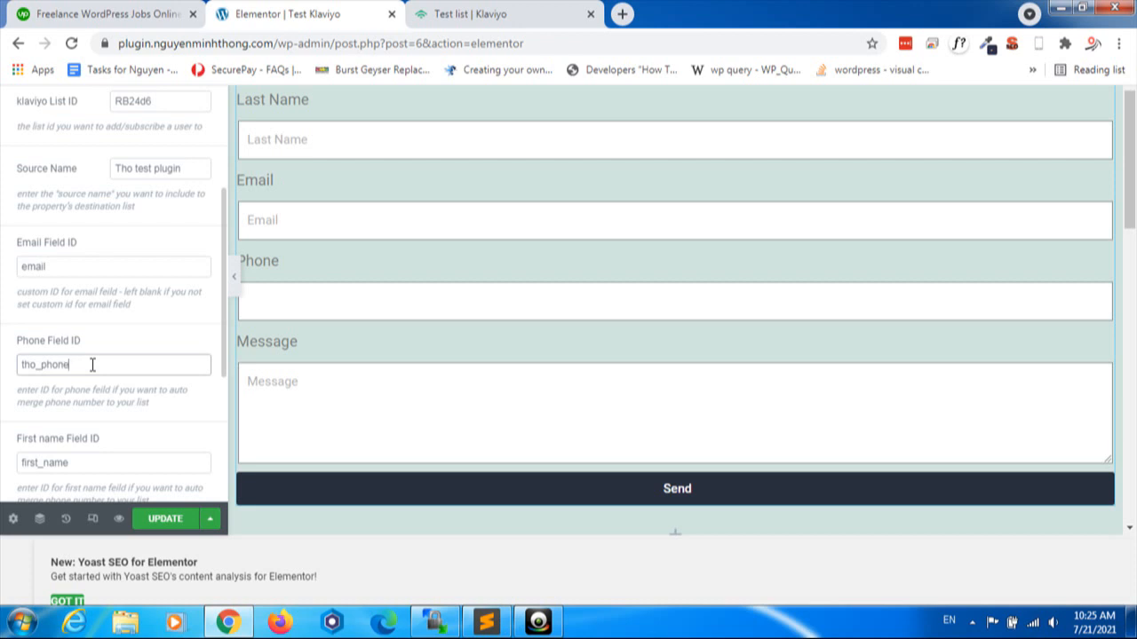
pyautogui.moveTo(83, 364); pyautogui.dragTo(2, 380)
pyautogui.hotkey('ctrl', 'c')
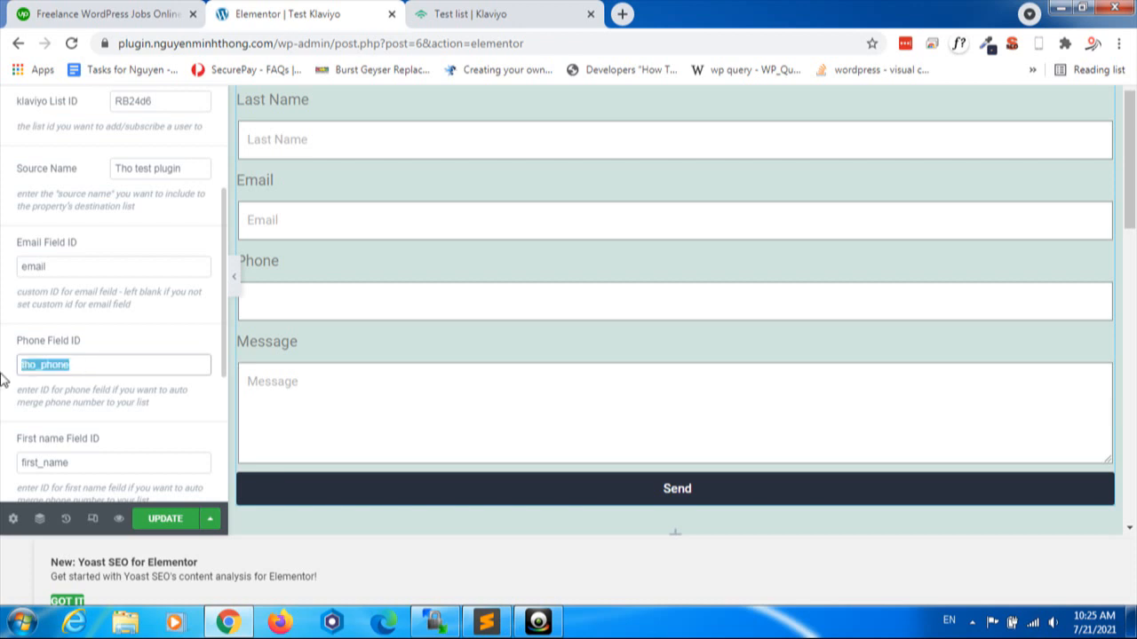
# - Re-enter tho_phone as the Phone Field ID, check the first and last name field IDs, and update the page
pyautogui.press('BackSpace')
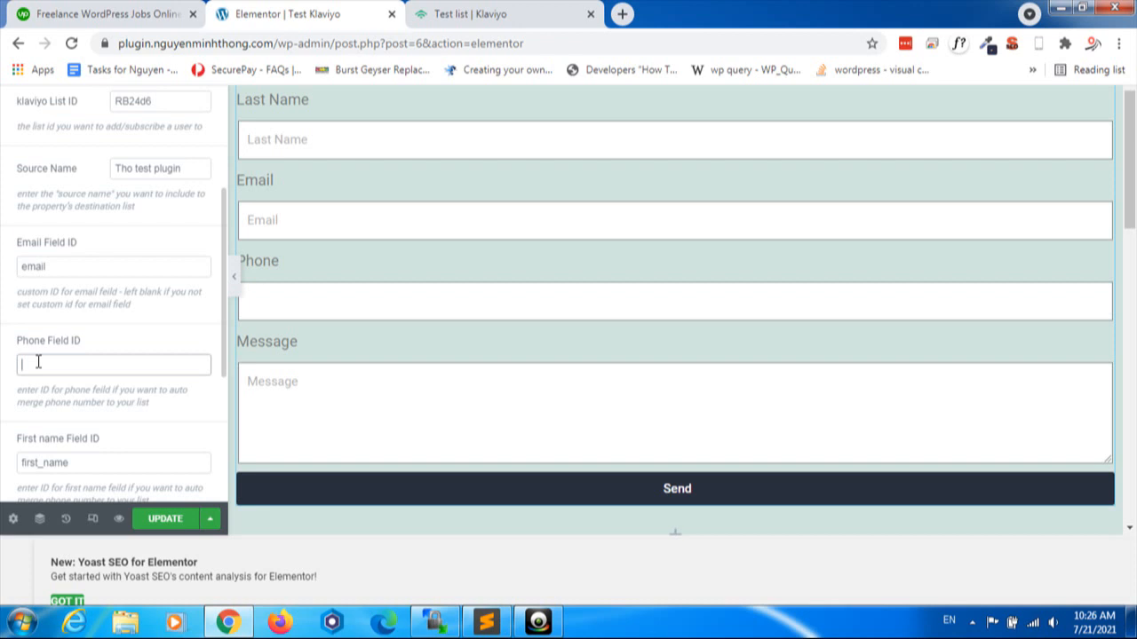
pyautogui.hotkey('ctrl', 'v')
pyautogui.scroll(-1, 38, 365)
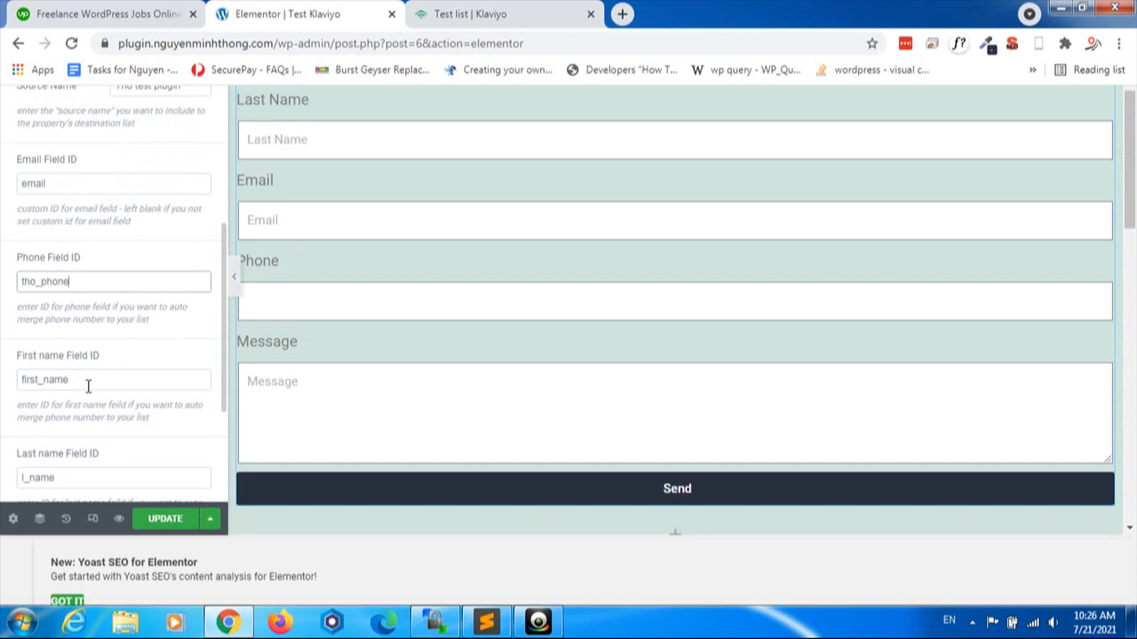
pyautogui.scroll(-1, 86, 386)
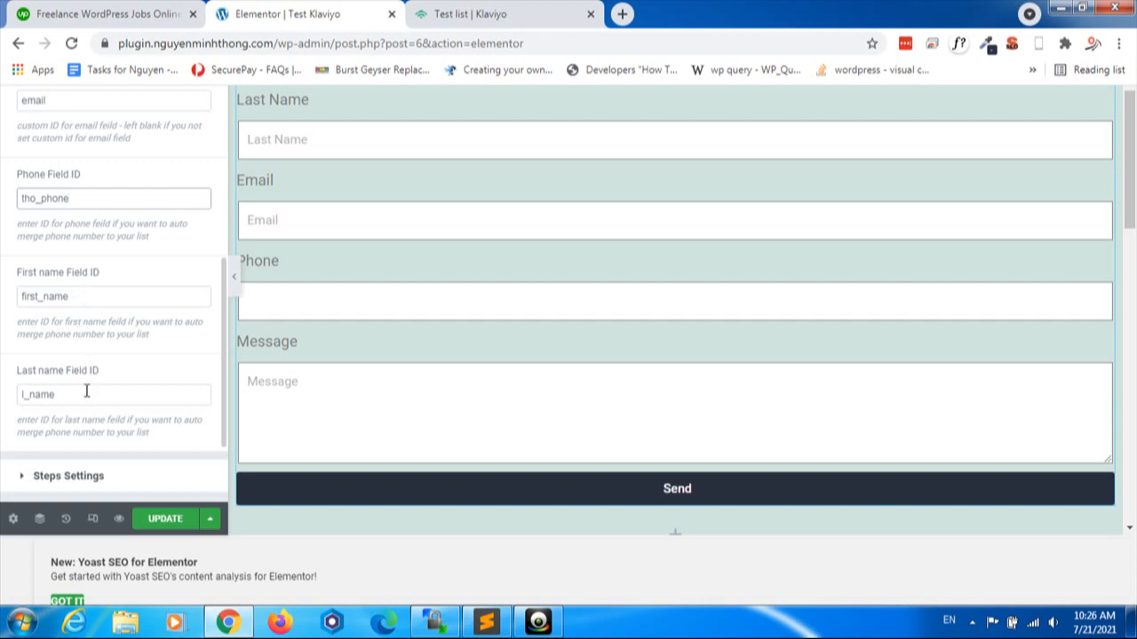
pyautogui.scroll(-2, 86, 391)
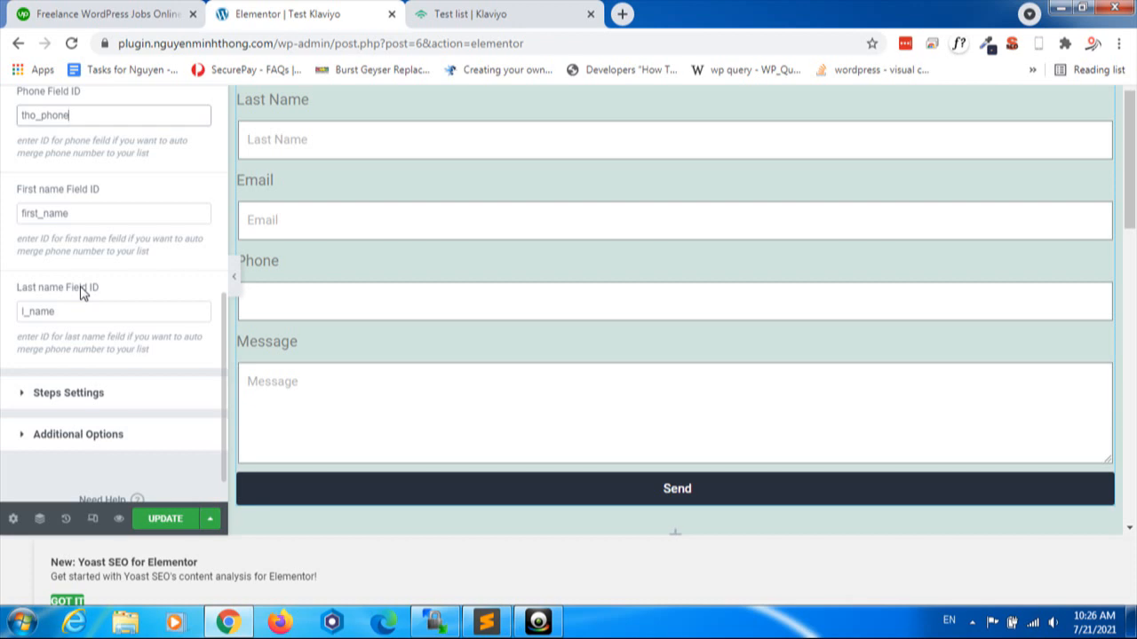
pyautogui.click(165, 518)
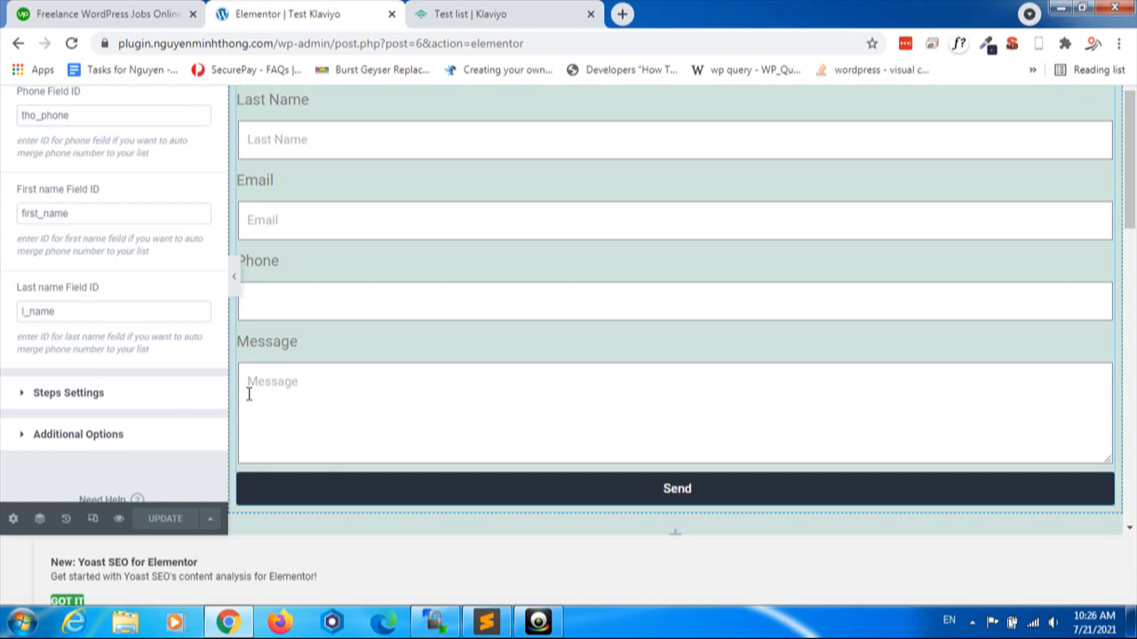
# - Open a preview of the Test Klaviyo page and close the Test Popup covering the form
pyautogui.click(121, 519)
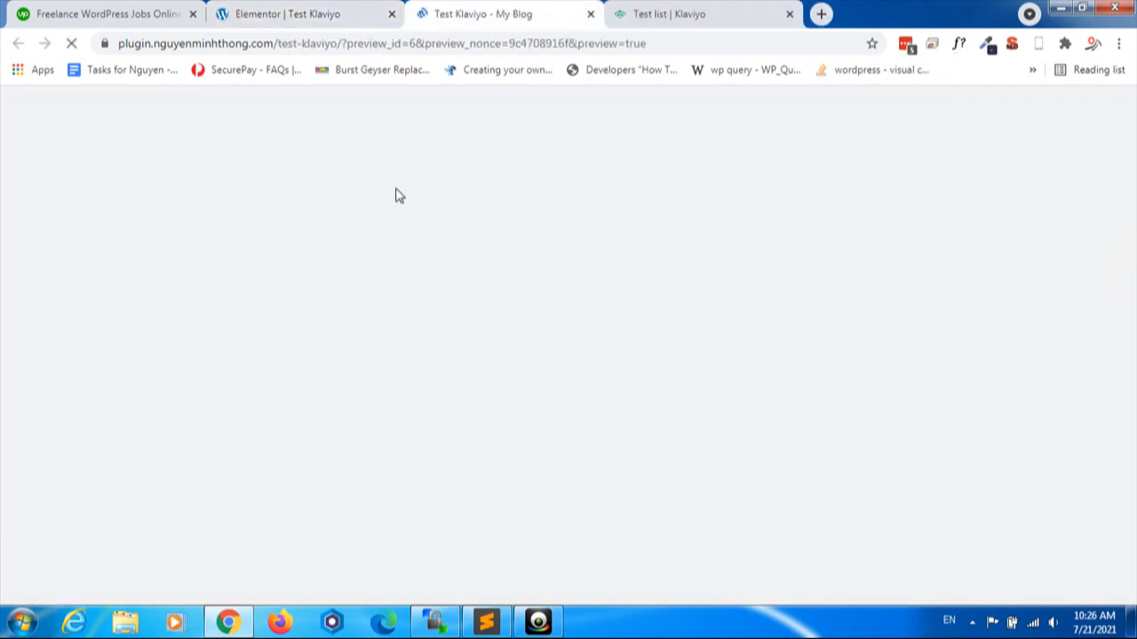
pyautogui.scroll(-4, 339, 231)
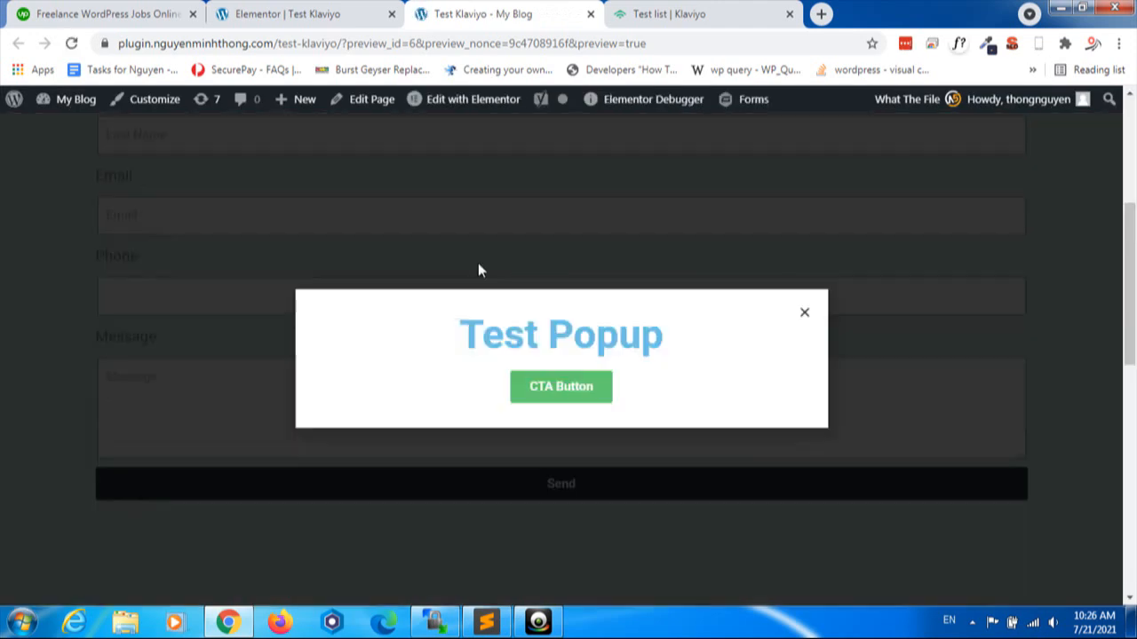
pyautogui.click(804, 313)
pyautogui.scroll(2, 279, 327)
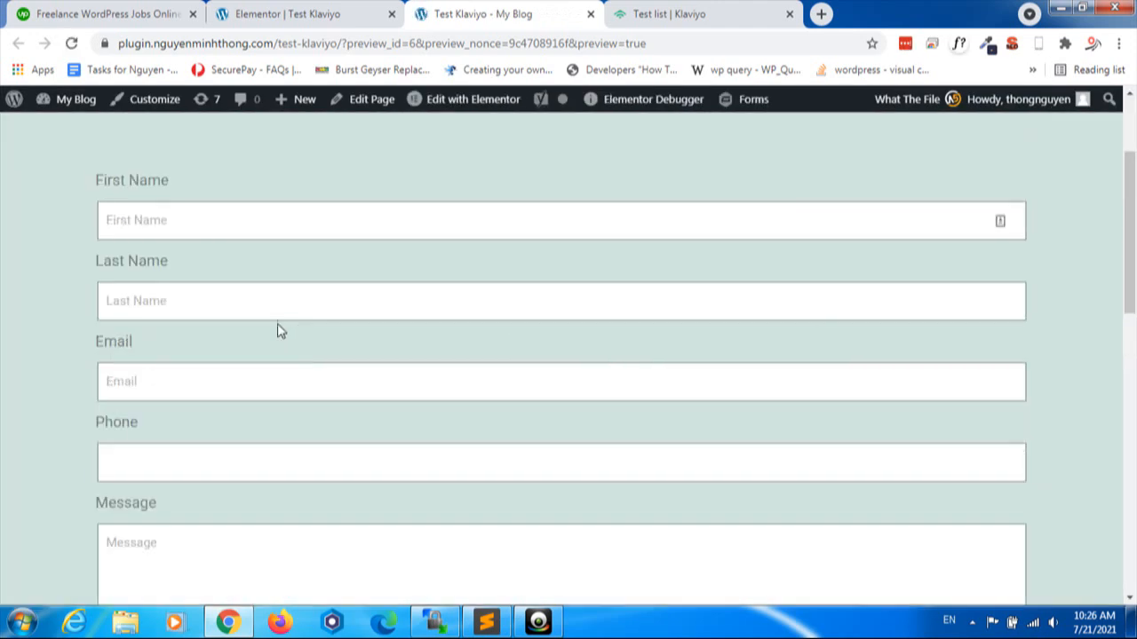
# - Fill in the form with the contact's name, email and phone number plus the message Success, and send it
pyautogui.click(212, 219)
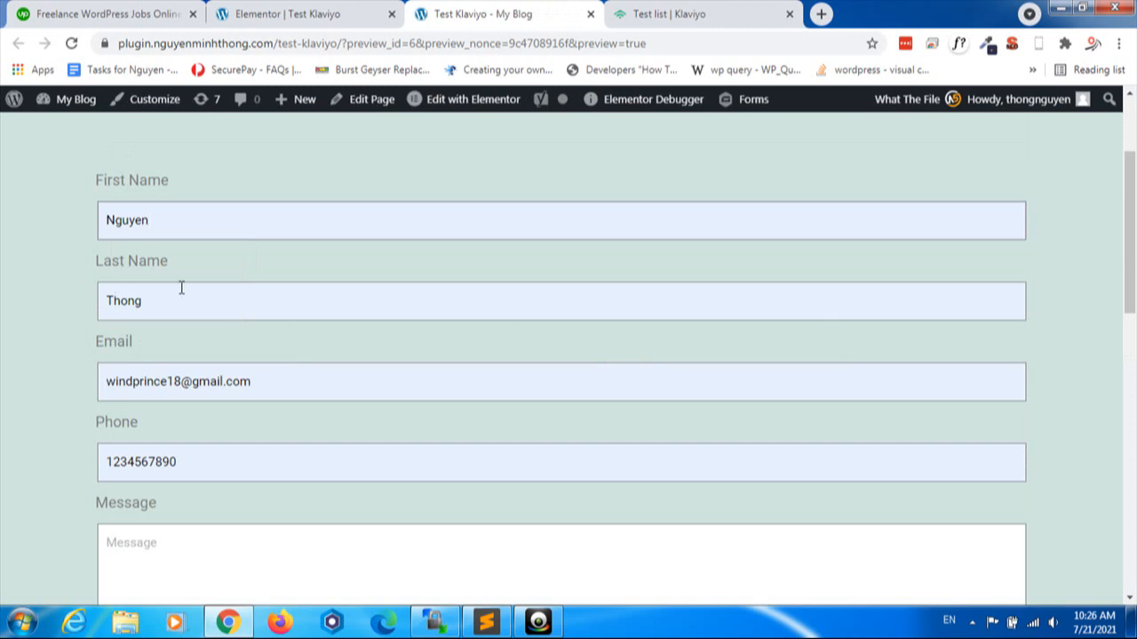
pyautogui.click(182, 229)
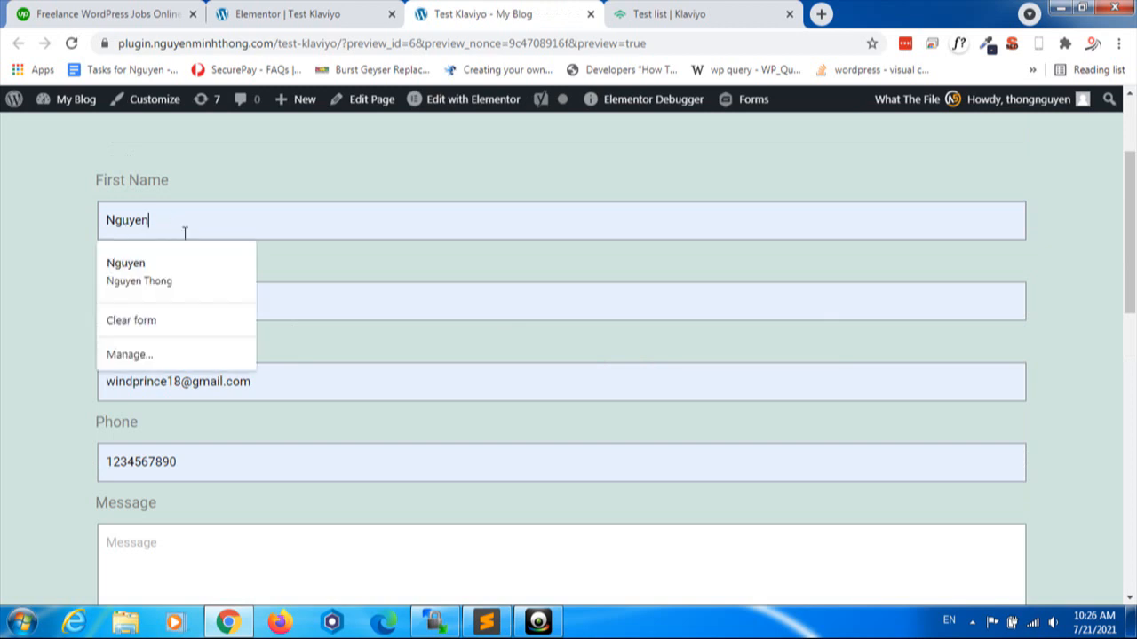
pyautogui.click(335, 294)
pyautogui.click(363, 381)
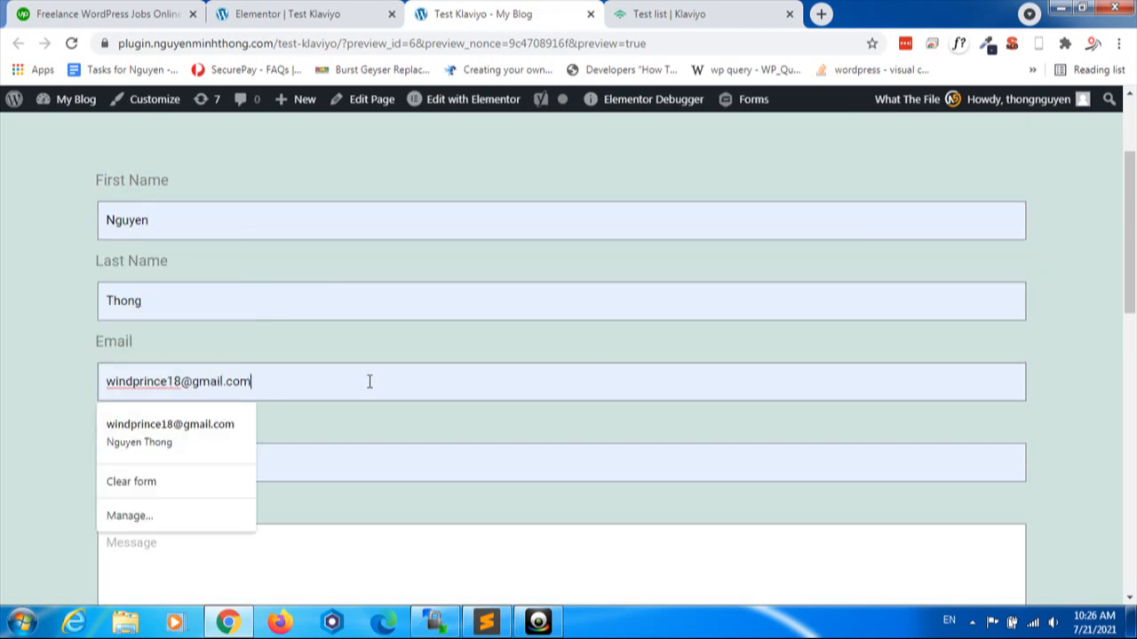
pyautogui.scroll(-2, 355, 373)
pyautogui.click(294, 297)
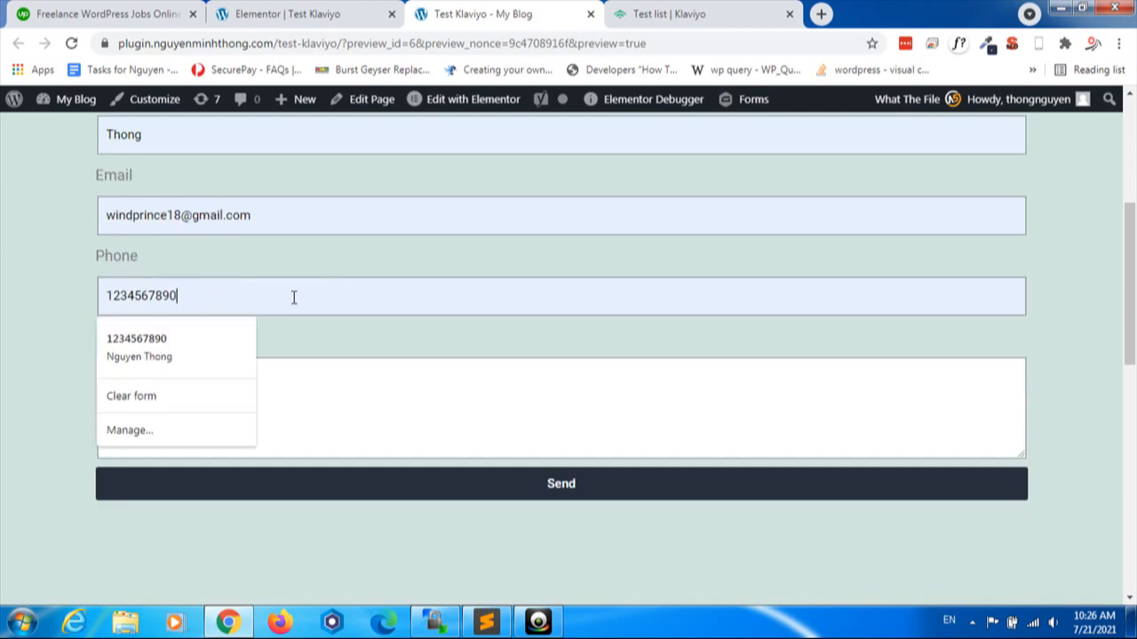
pyautogui.write('0')
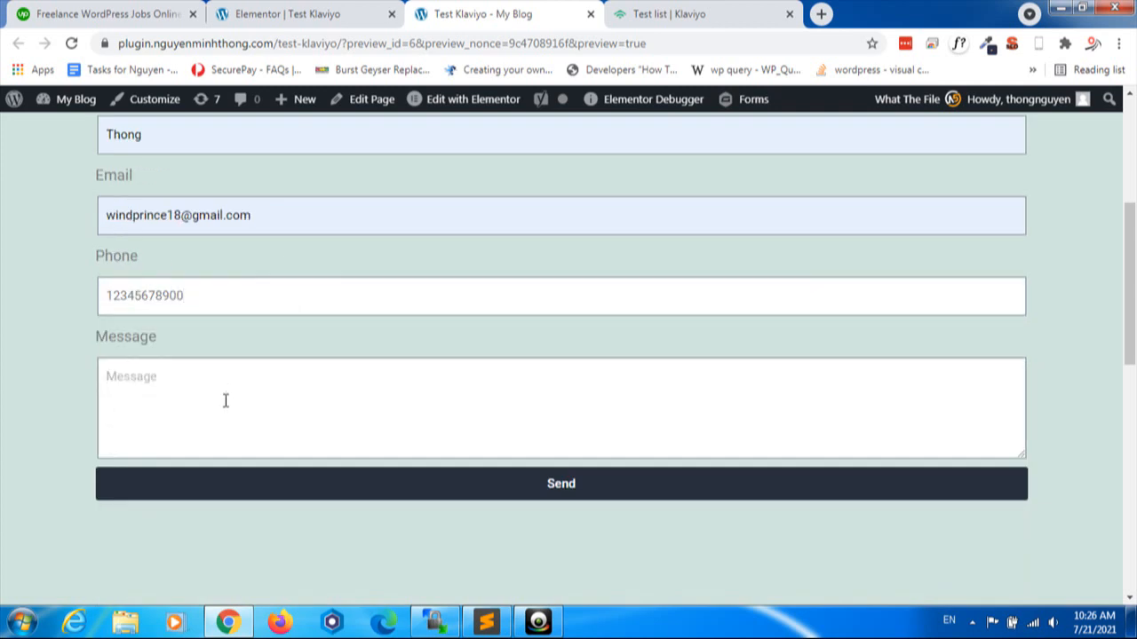
pyautogui.write('Success')
pyautogui.click(296, 495)
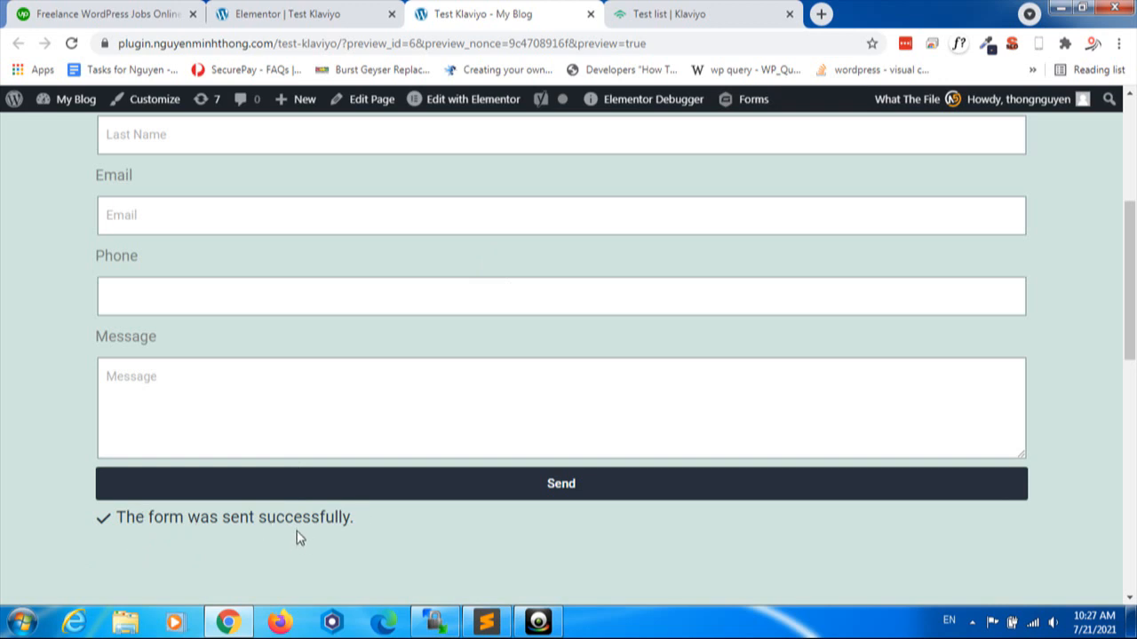
# - Switch to Klaviyo's Test list and reload it to check for the newly submitted contact
pyautogui.click(673, 16)
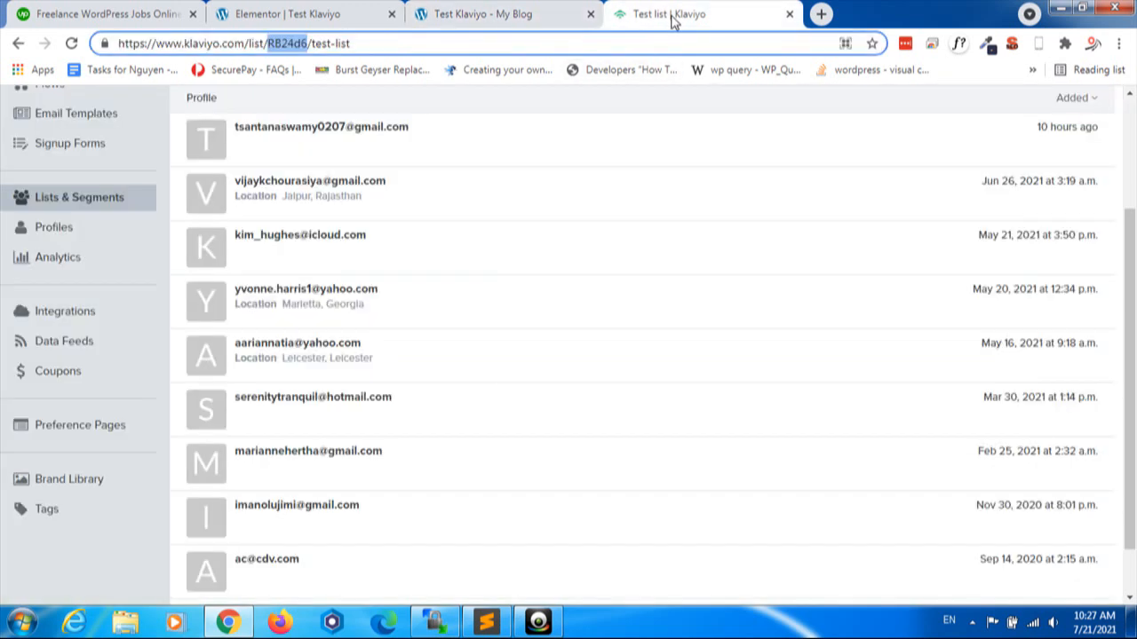
pyautogui.click(71, 42)
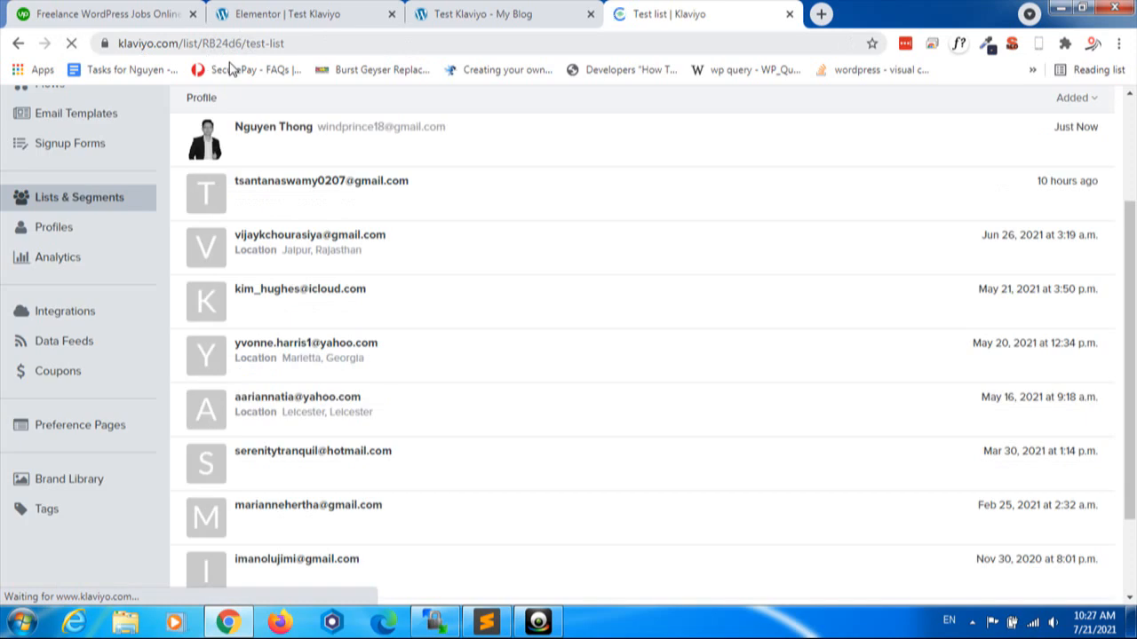
pyautogui.scroll(1, 702, 228)
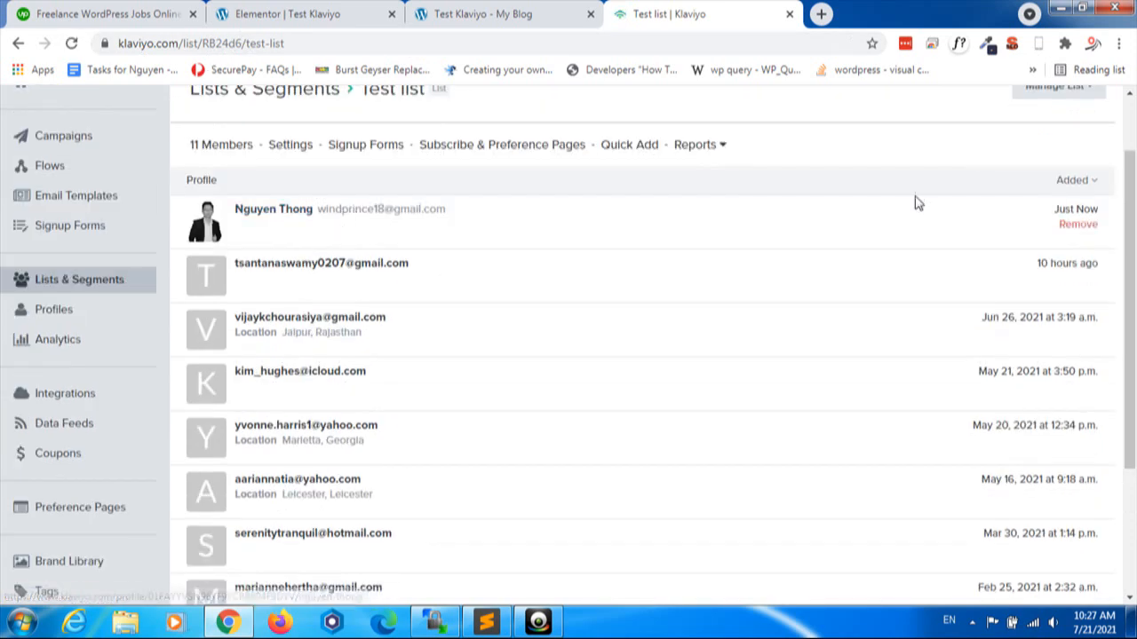
# - Open the newest member's profile and check its list, phone number and custom properties
pyautogui.click(274, 211)
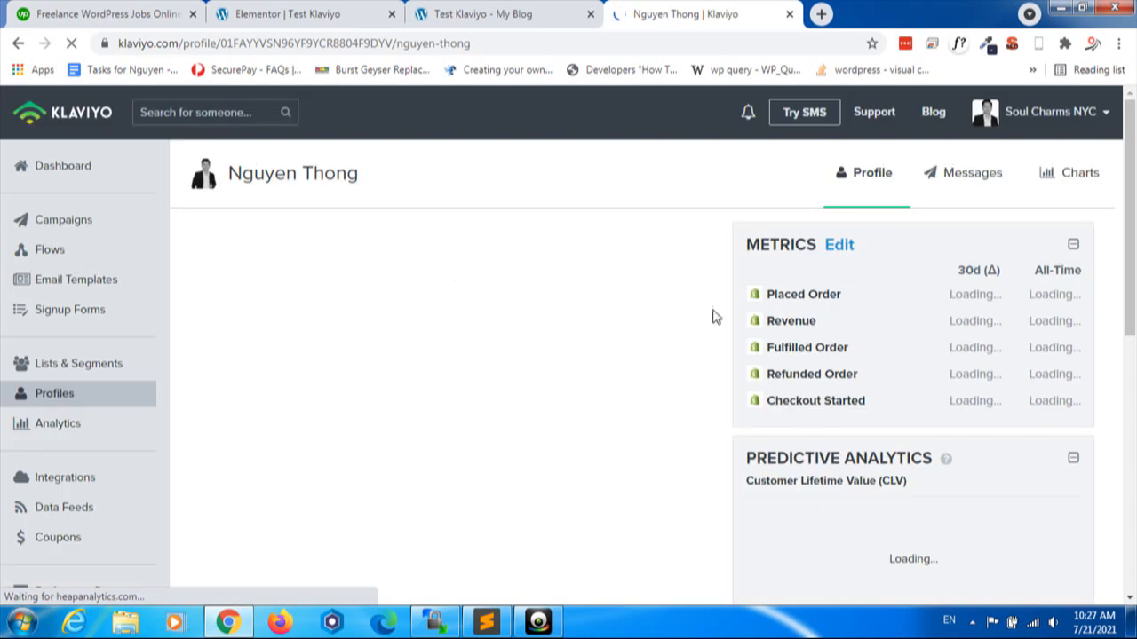
pyautogui.scroll(-5, 737, 317)
pyautogui.scroll(-2, 769, 324)
pyautogui.scroll(-2, 769, 324)
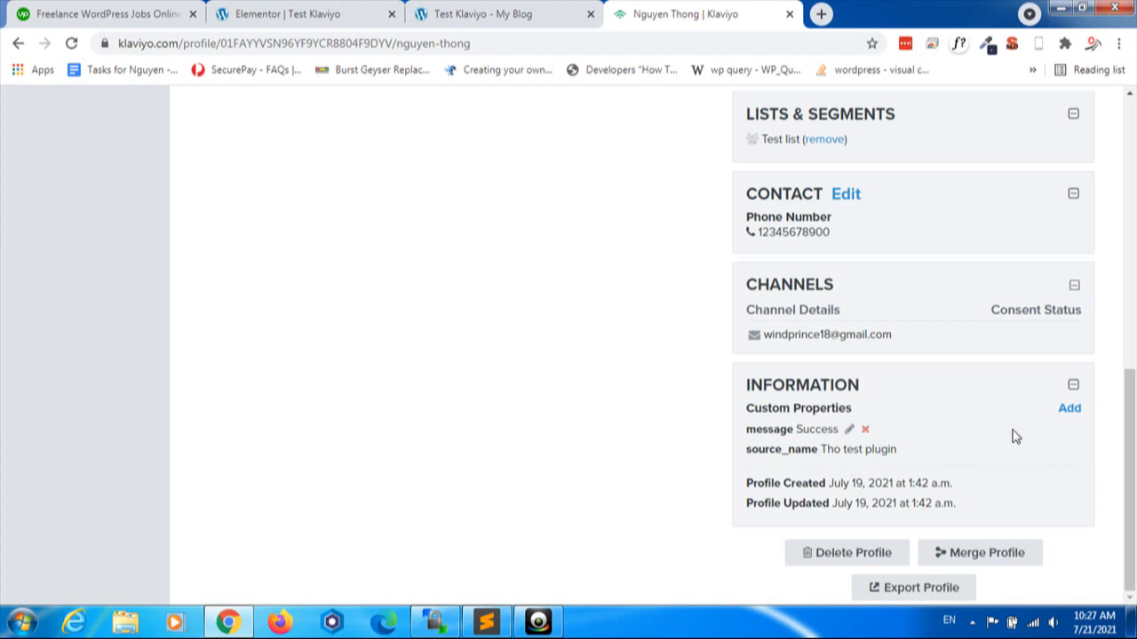
# - Return to the Elementor editor and review the form down to its Send button
pyautogui.click(267, 14)
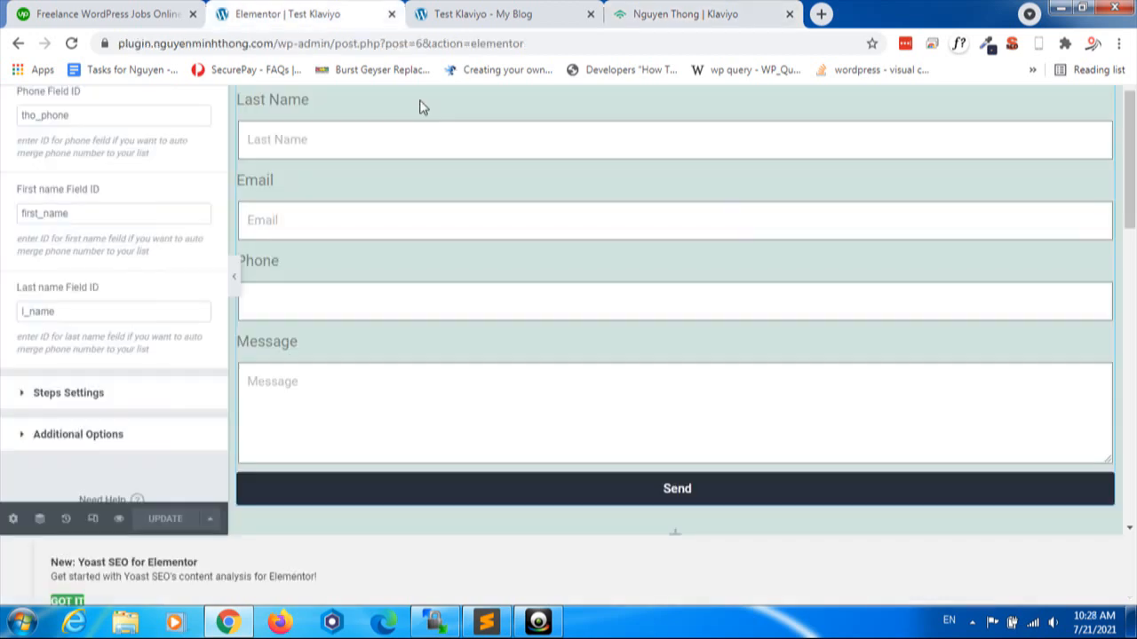
pyautogui.scroll(1, 644, 332)
pyautogui.scroll(-3, 644, 332)
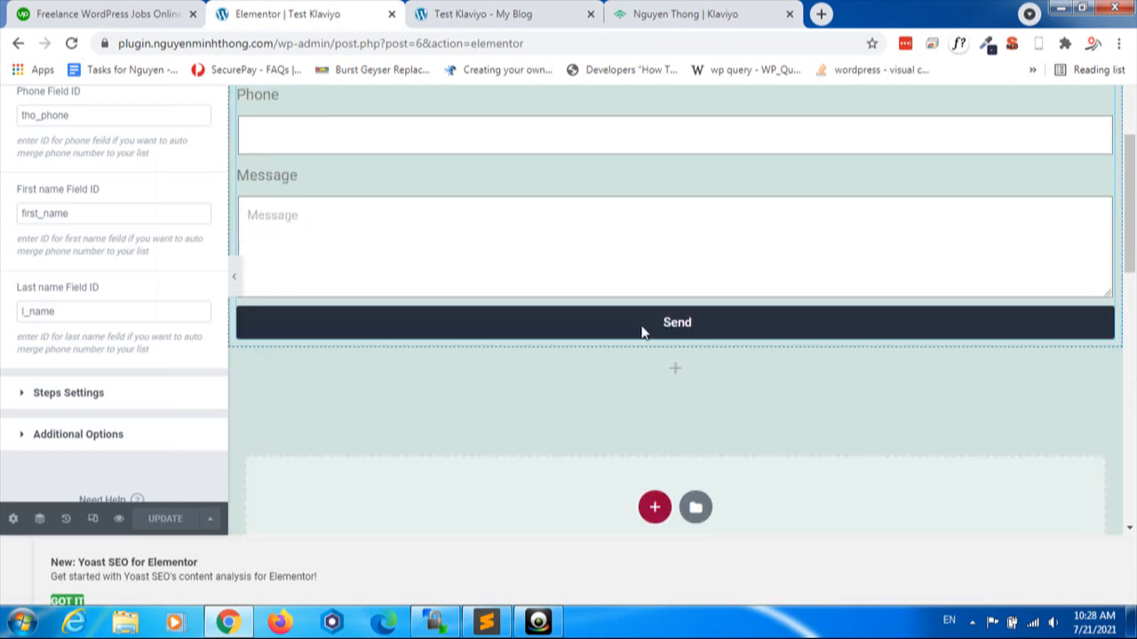